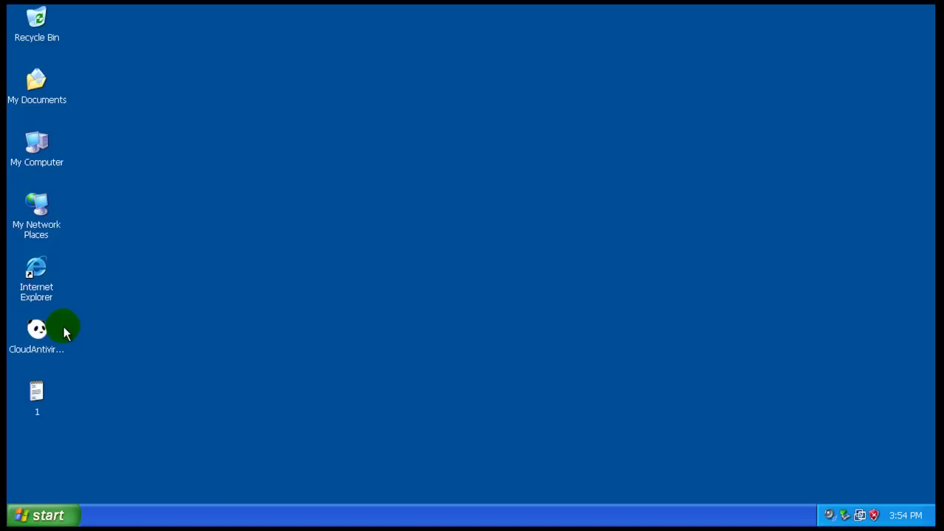
- Launch the CloudAntivirus installer, keep English, accept the licence and install to the default folder
{"action": "left_click", "coordinate": [38, 328]}
{"action": "double_click", "coordinate": [39, 337]}
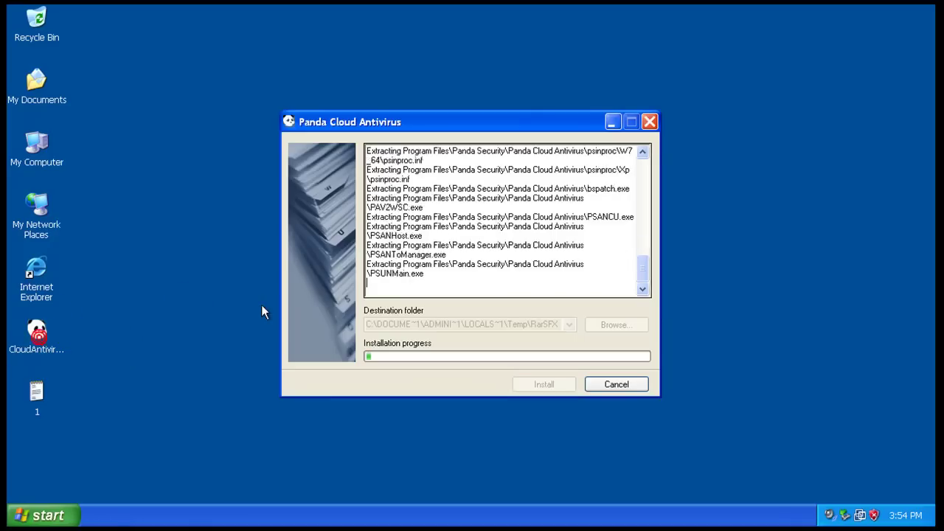
{"action": "left_click", "coordinate": [497, 365]}
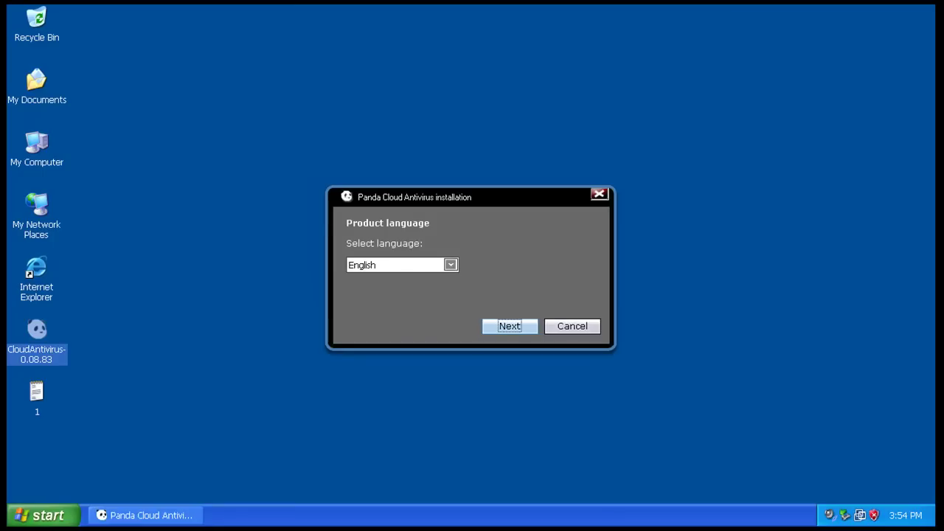
{"action": "left_click", "coordinate": [514, 325]}
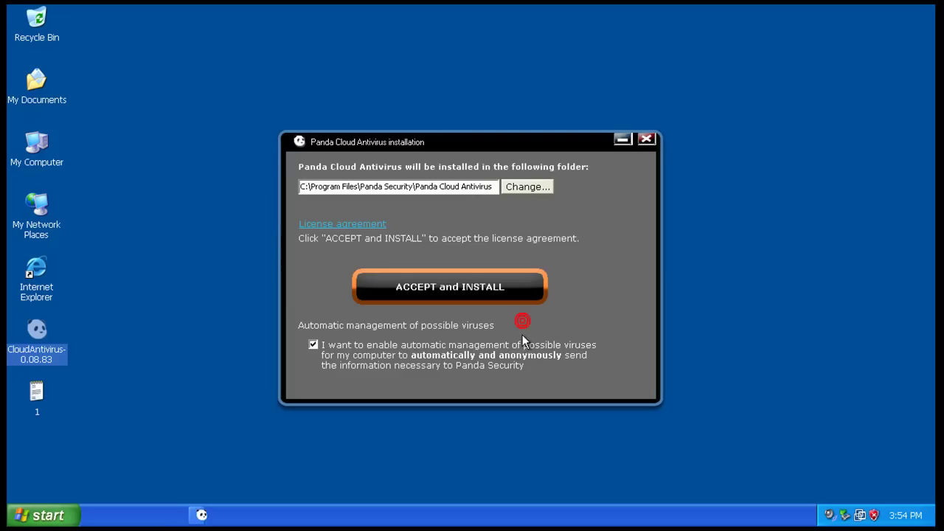
{"action": "left_click", "coordinate": [445, 297]}
{"action": "left_click", "coordinate": [472, 267]}
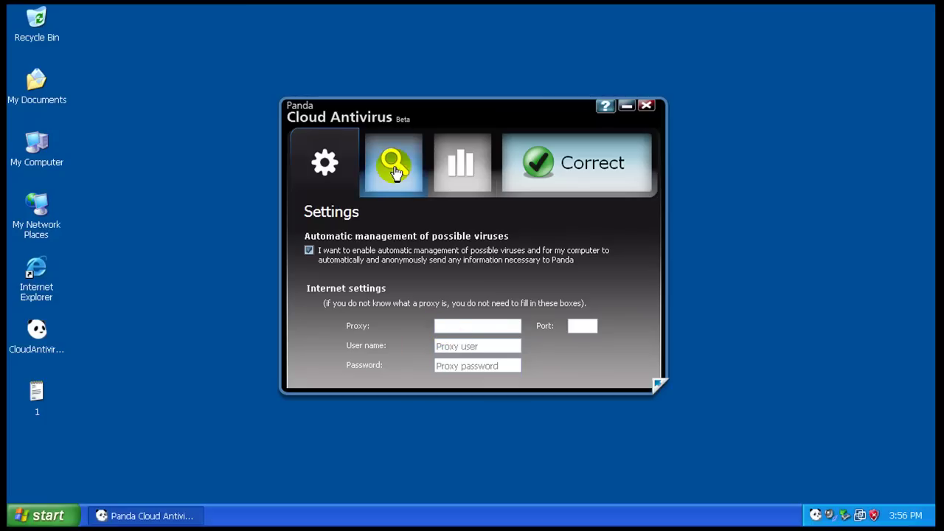
- Browse the Scan, Report and Status pages and the Recycle bin of neutralized programs, then close it
{"action": "left_click", "coordinate": [393, 165]}
{"action": "left_click", "coordinate": [460, 162]}
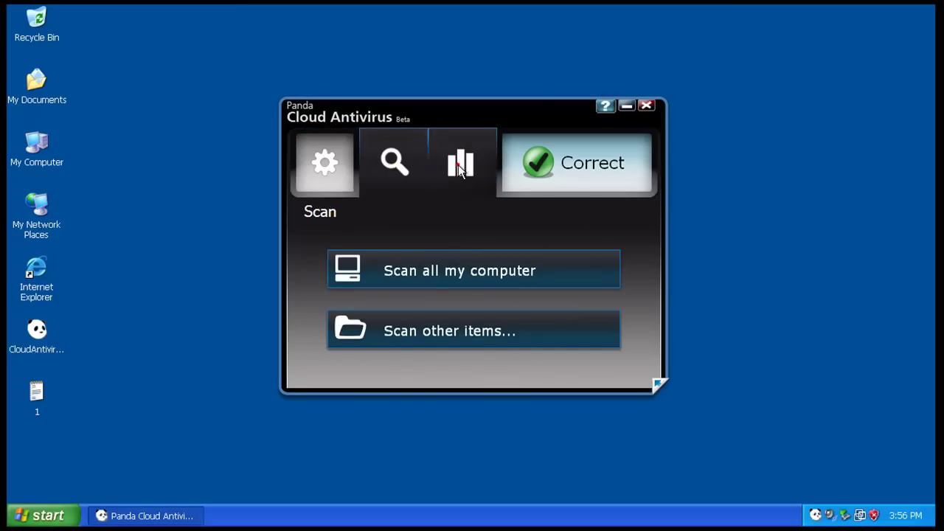
{"action": "left_click", "coordinate": [524, 188]}
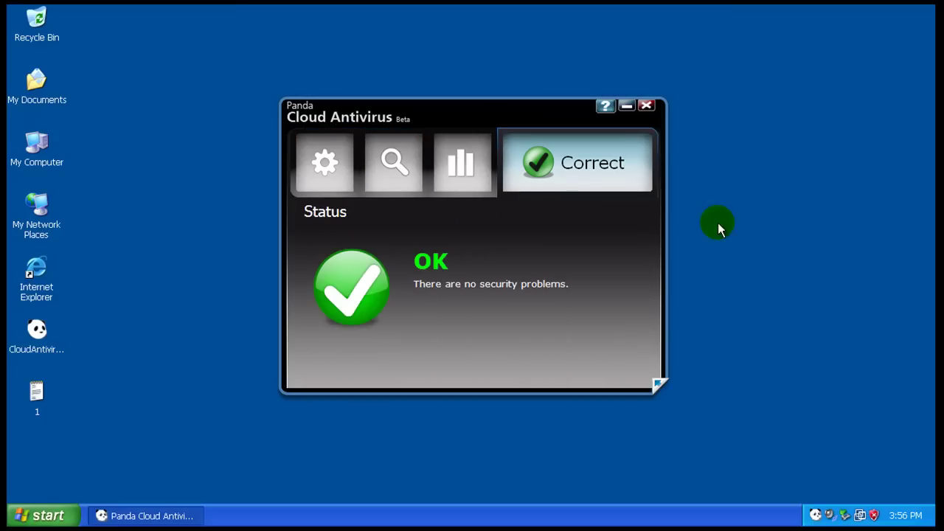
{"action": "left_click", "coordinate": [658, 386]}
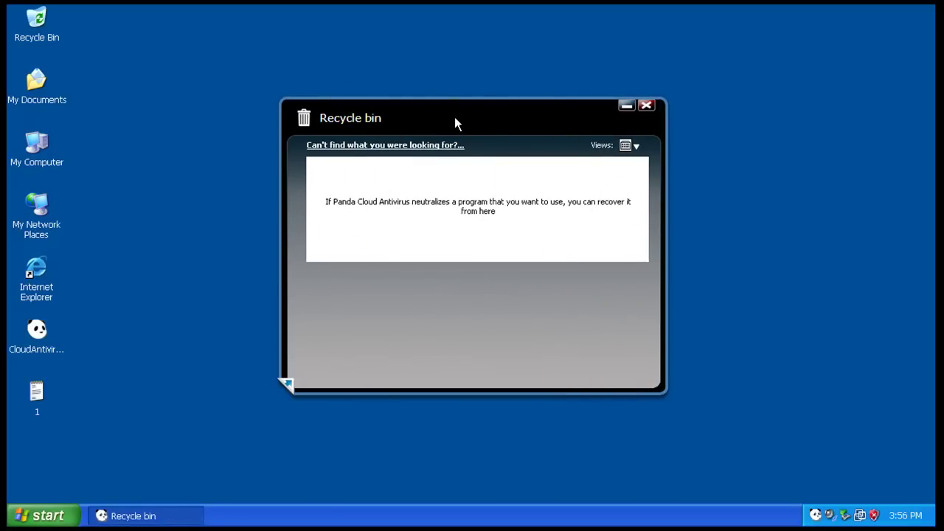
{"action": "left_click", "coordinate": [646, 106]}
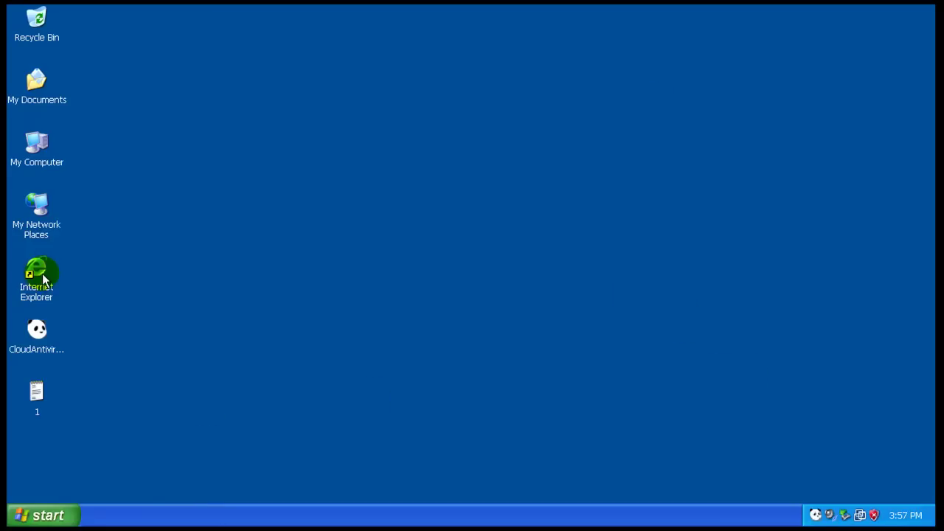
- Open Internet Explorer on the right side and the Notepad list of malware links
{"action": "left_click", "coordinate": [432, 337]}
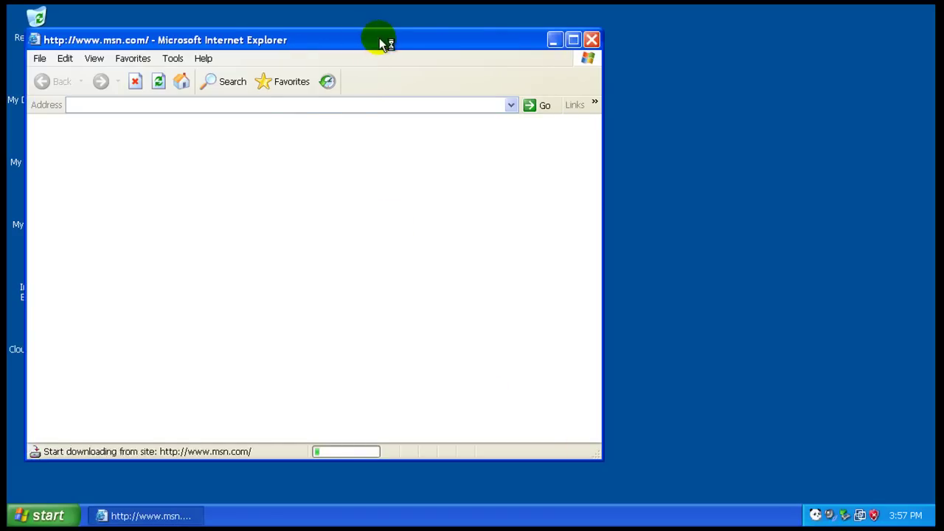
{"action": "left_click", "coordinate": [379, 37]}
{"action": "mouse_move", "coordinate": [693, 89]}
{"action": "left_mouse_down"}
{"action": "mouse_move", "coordinate": [712, 70]}
{"action": "mouse_move", "coordinate": [701, 79]}
{"action": "left_mouse_up"}
{"action": "double_click", "coordinate": [37, 392]}
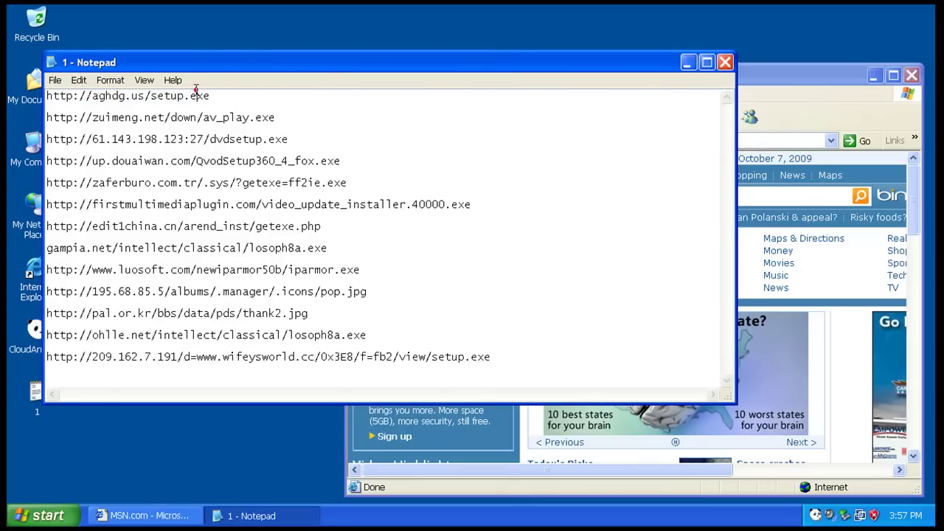
- Copy the first link from the list and load the aghdg.us address in the browser
{"action": "left_click", "coordinate": [195, 96], "text": "shift"}
{"action": "right_click", "coordinate": [196, 90]}
{"action": "left_click", "coordinate": [219, 131]}
{"action": "left_click", "coordinate": [772, 87]}
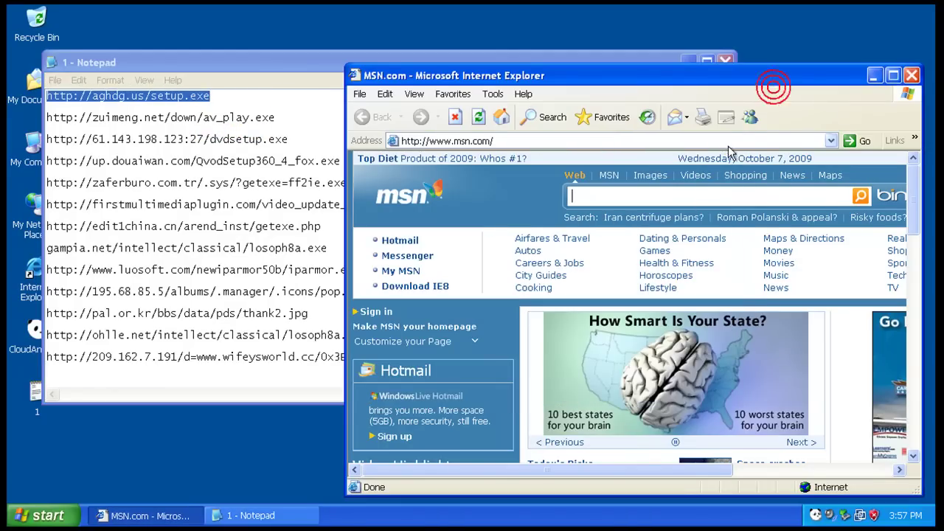
{"action": "left_click", "coordinate": [731, 139]}
{"action": "right_click", "coordinate": [731, 139]}
{"action": "left_click", "coordinate": [759, 192]}
{"action": "key", "text": "Return"}
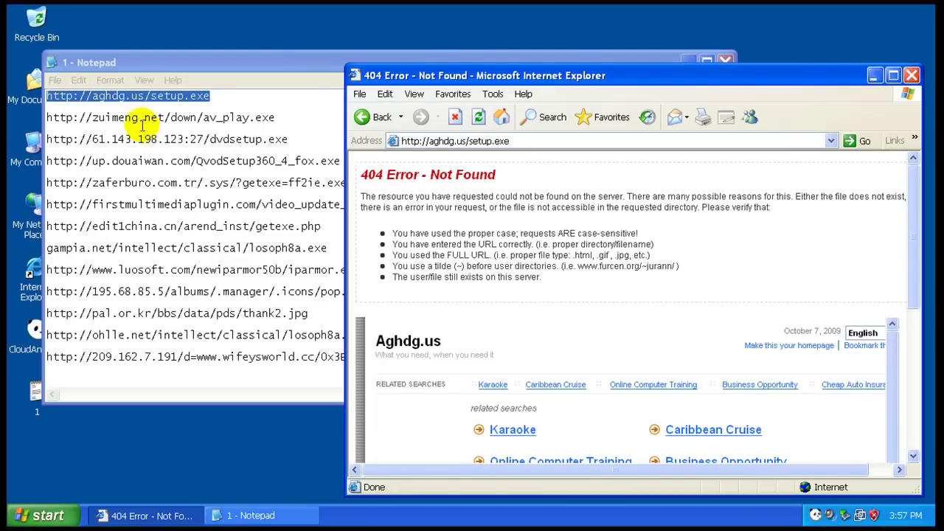
- Load the second link and run the downloaded av_play.exe despite the unverified publisher
{"action": "double_click", "coordinate": [142, 122]}
{"action": "right_click", "coordinate": [209, 118]}
{"action": "left_click", "coordinate": [205, 157]}
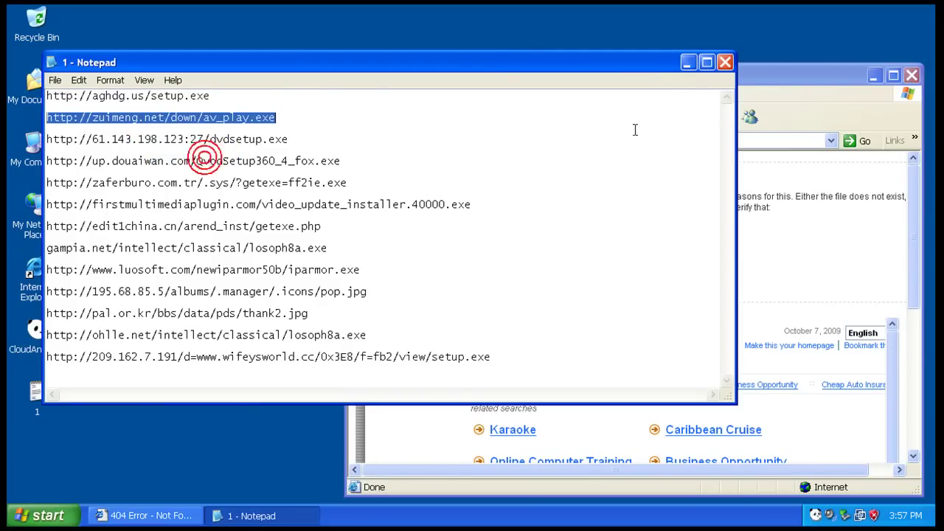
{"action": "left_click", "coordinate": [805, 71]}
{"action": "left_click", "coordinate": [684, 141]}
{"action": "right_click", "coordinate": [683, 139]}
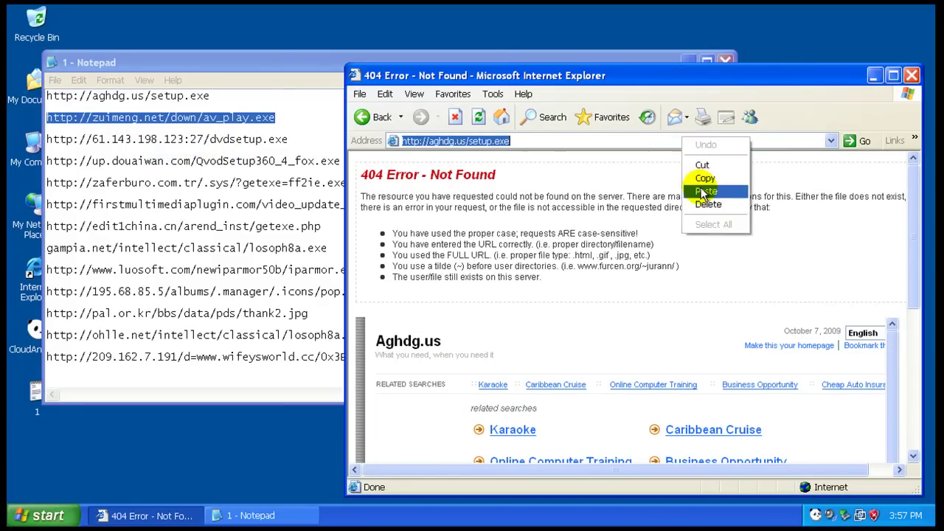
{"action": "left_click", "coordinate": [701, 192]}
{"action": "key", "text": "Return"}
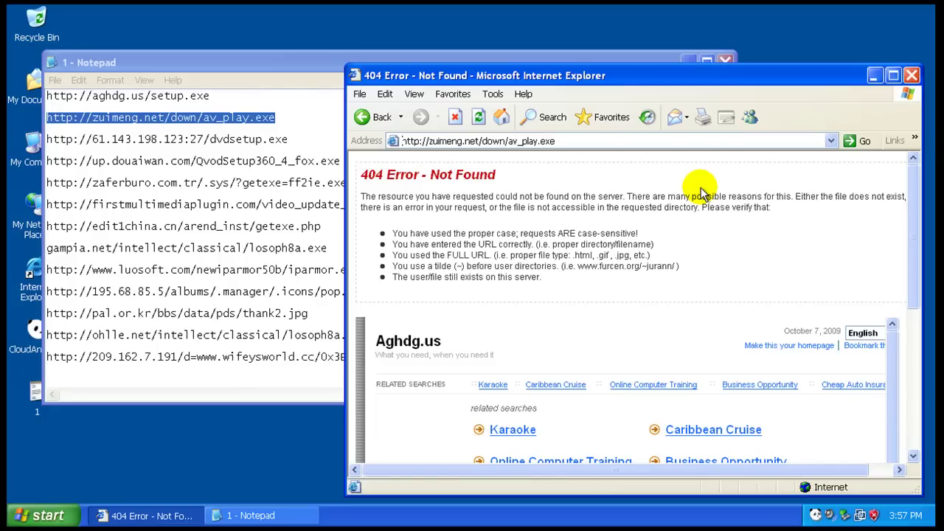
{"action": "left_click", "coordinate": [454, 277]}
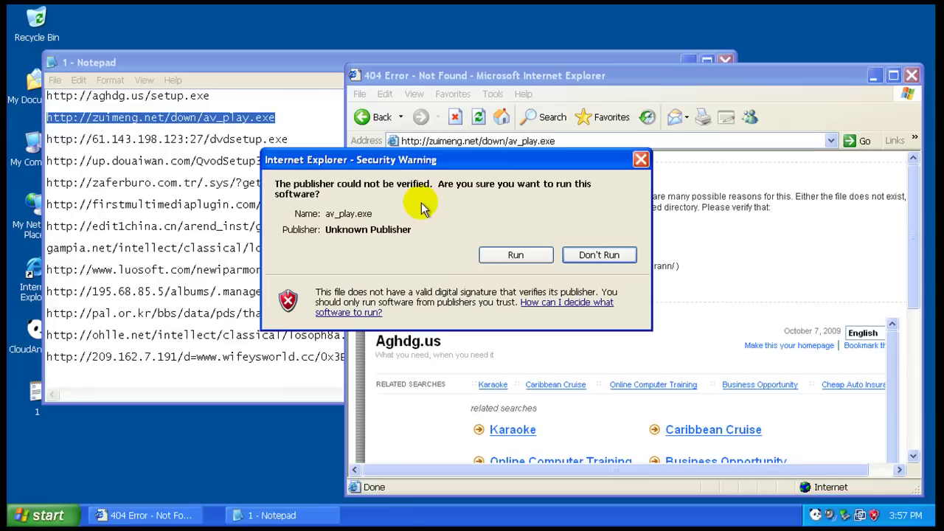
{"action": "left_click", "coordinate": [527, 252]}
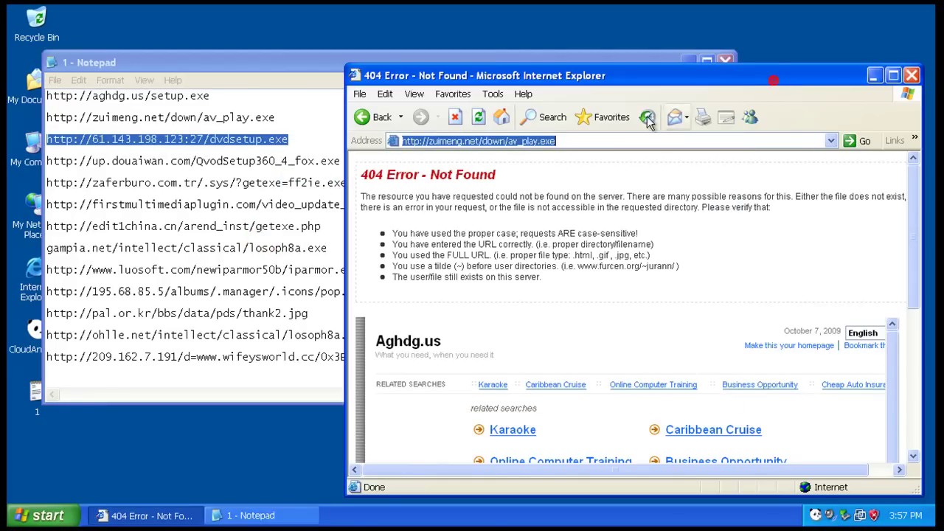
- Load the dvdsetup.exe link from 61.143.198.123 and start running its download
{"action": "left_click", "coordinate": [626, 140]}
{"action": "right_click", "coordinate": [626, 141]}
{"action": "left_click", "coordinate": [670, 193]}
{"action": "key", "text": "Return"}
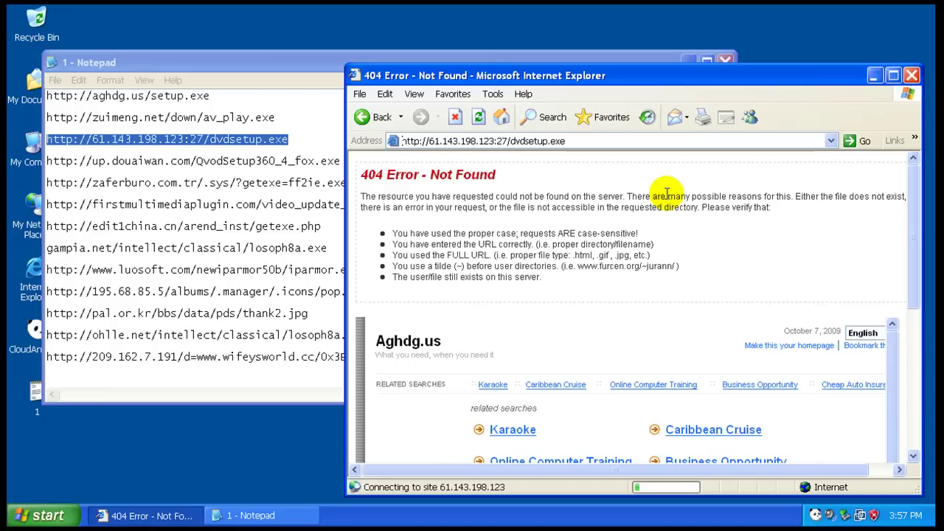
{"action": "left_click", "coordinate": [450, 272]}
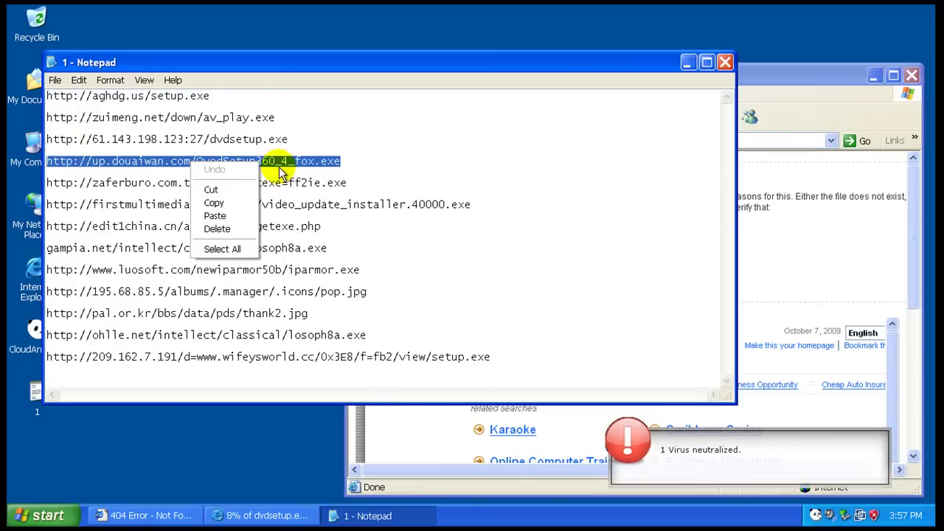
- Inspect the Suspicious file detected entry in Panda's Event report, then close the report
{"action": "left_click", "coordinate": [230, 202]}
{"action": "left_click", "coordinate": [682, 450]}
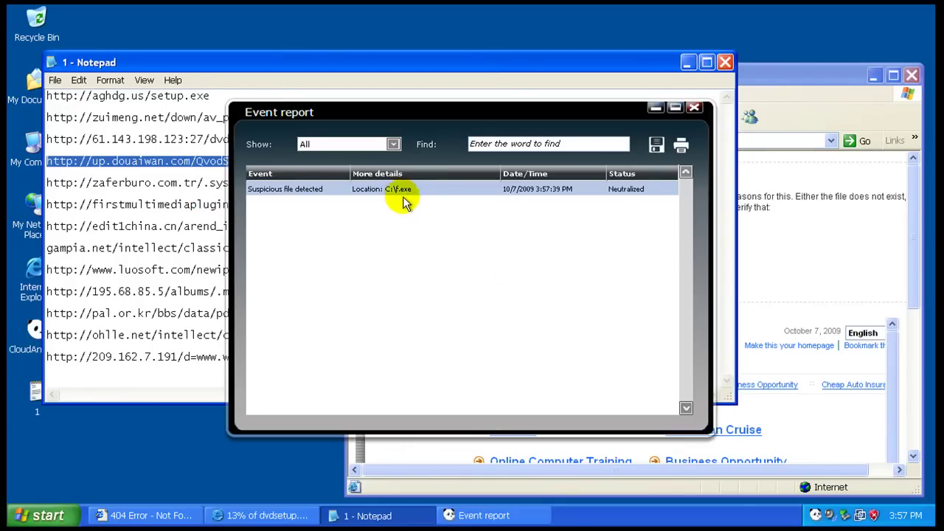
{"action": "left_click", "coordinate": [293, 189]}
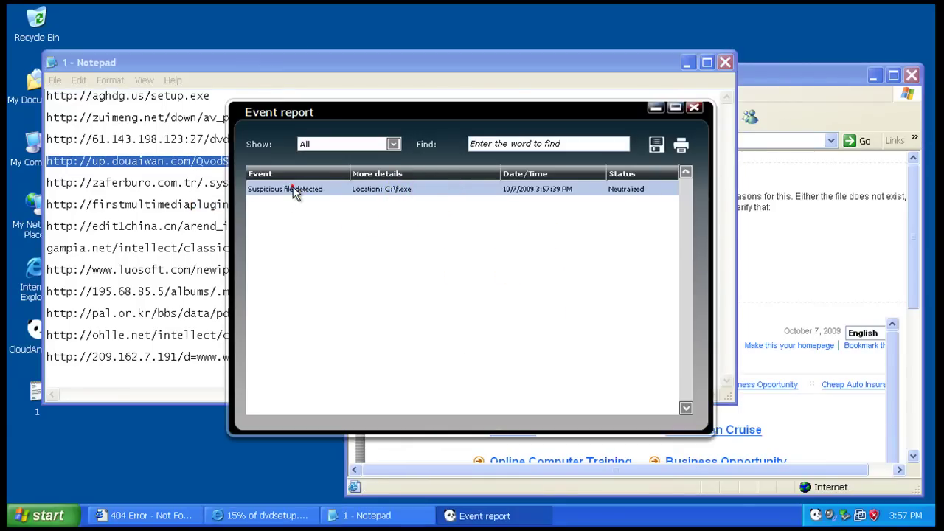
{"action": "left_click", "coordinate": [694, 108]}
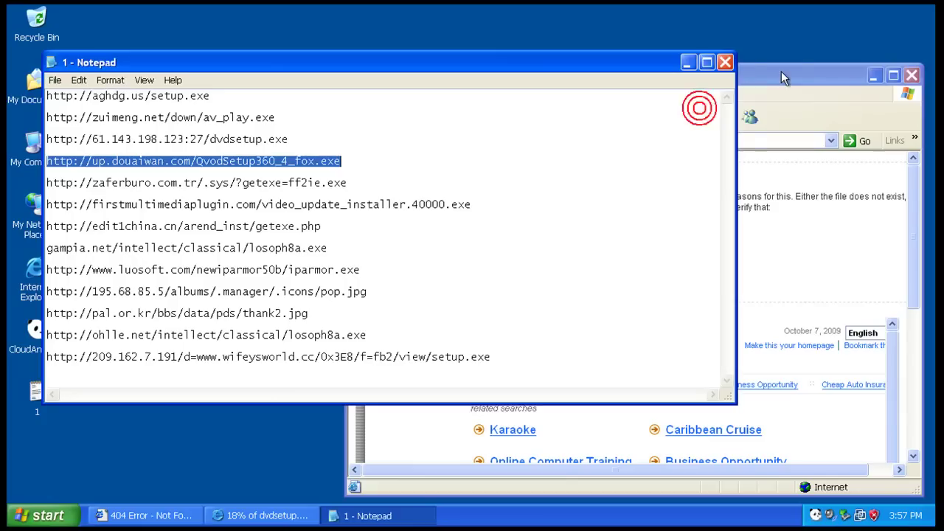
- Delete the already-tried first link from the Notepad URL list
{"action": "left_click", "coordinate": [783, 74]}
{"action": "left_click", "coordinate": [251, 516]}
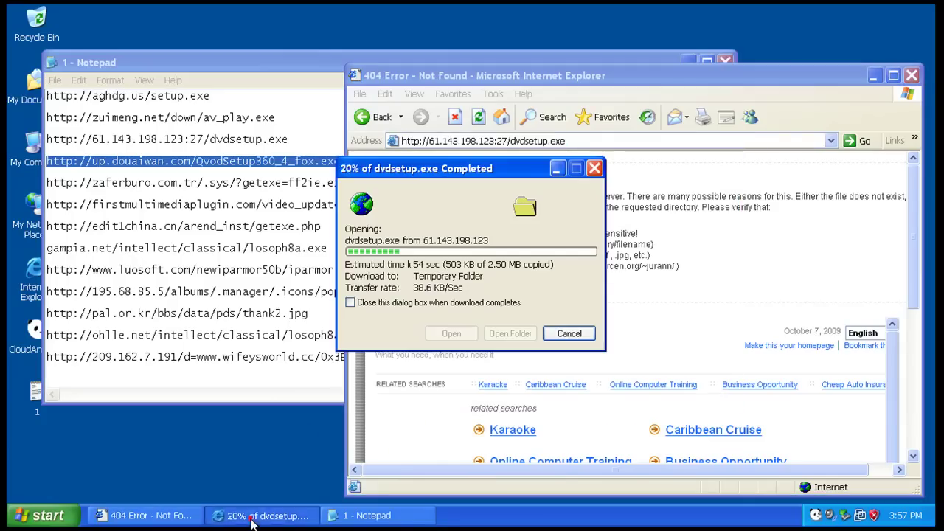
{"action": "left_click", "coordinate": [484, 142]}
{"action": "right_click", "coordinate": [487, 142]}
{"action": "key", "text": "Escape"}
{"action": "right_click", "coordinate": [476, 142]}
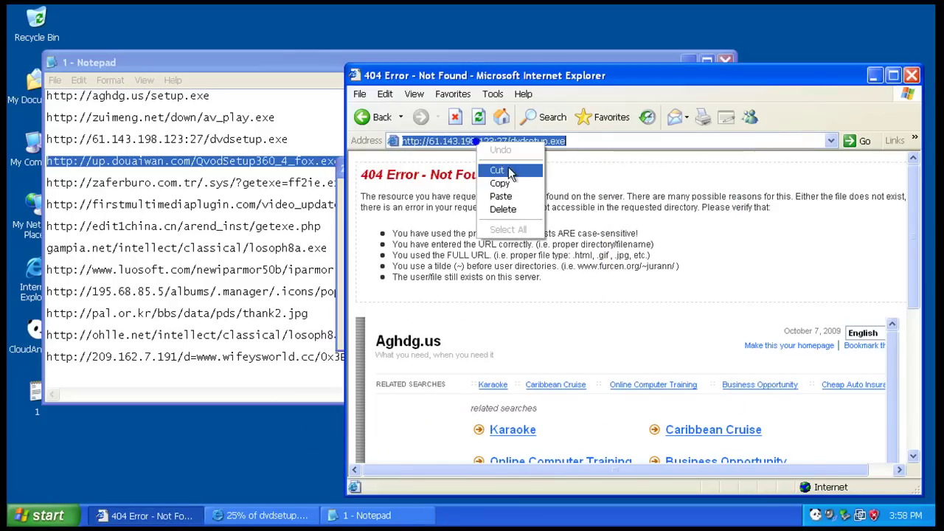
{"action": "left_click_drag", "start_coordinate": [220, 101], "coordinate": [10, 87]}
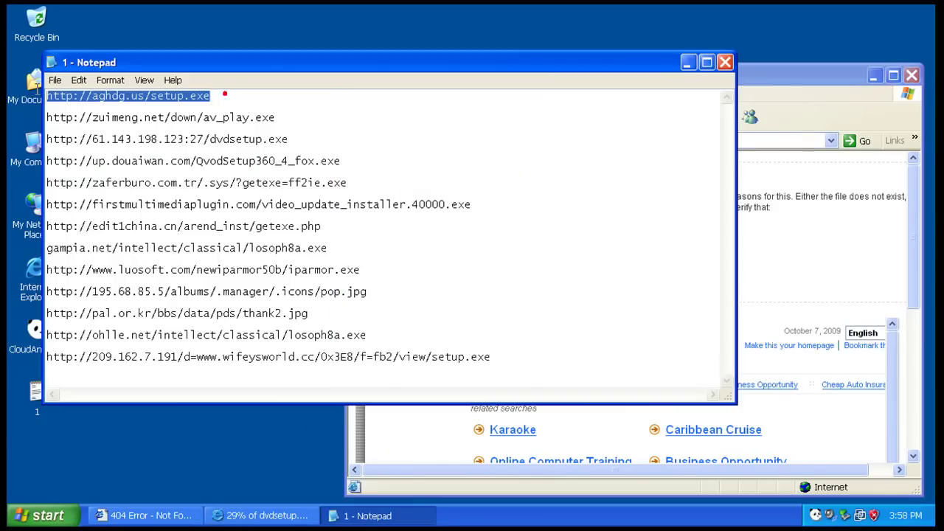
{"action": "key", "text": "Delete"}
{"action": "key", "text": "Delete"}
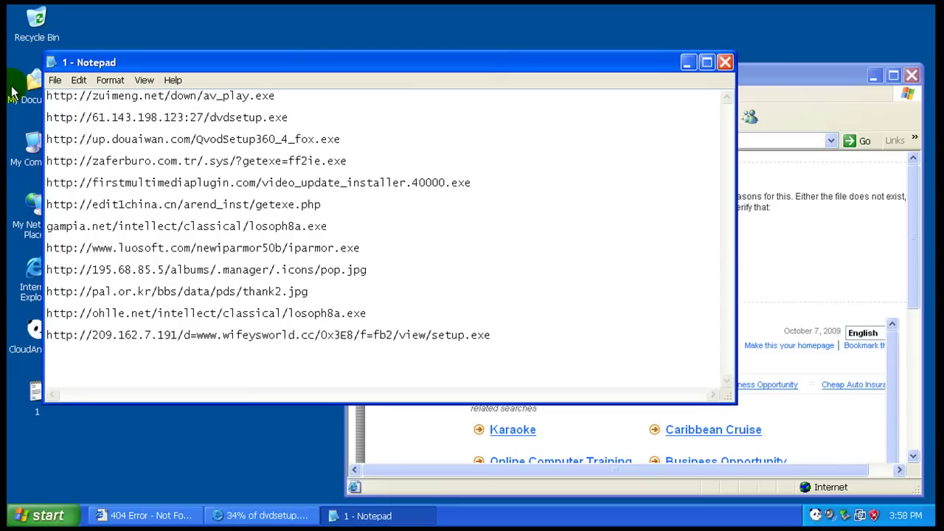
- Run QvodSetup360_4_fox.exe from up.douaiwan.com, dismiss the error, then load the zaferburo.com.tr address
{"action": "left_click", "coordinate": [760, 72]}
{"action": "right_click", "coordinate": [604, 143]}
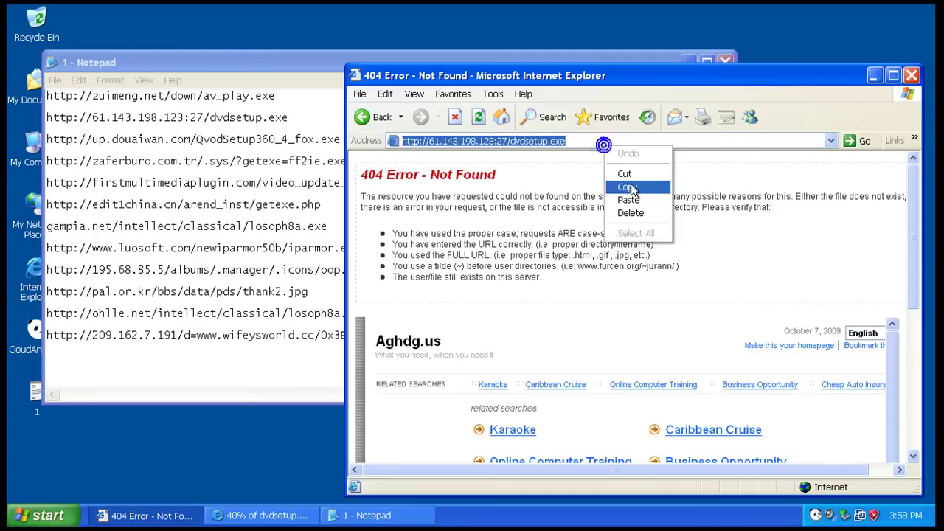
{"action": "left_click", "coordinate": [631, 200]}
{"action": "key", "text": "Return"}
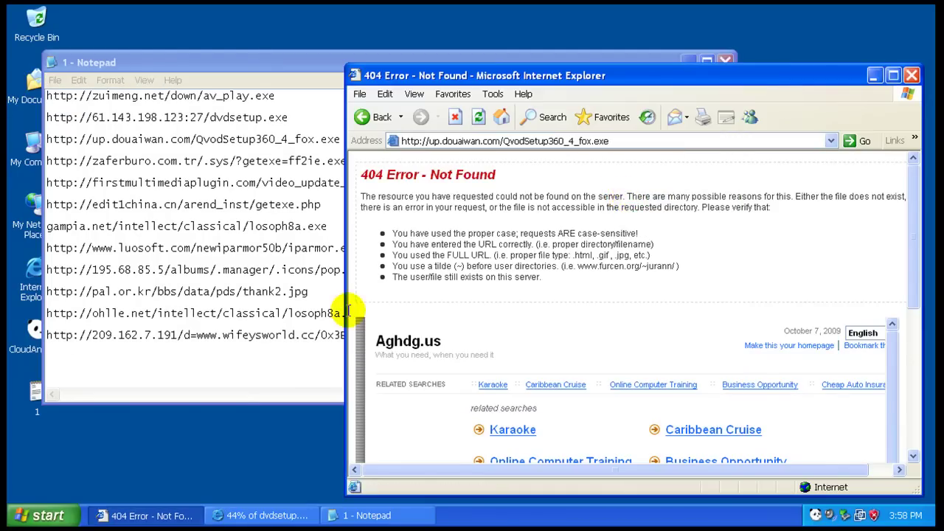
{"action": "left_click", "coordinate": [458, 271]}
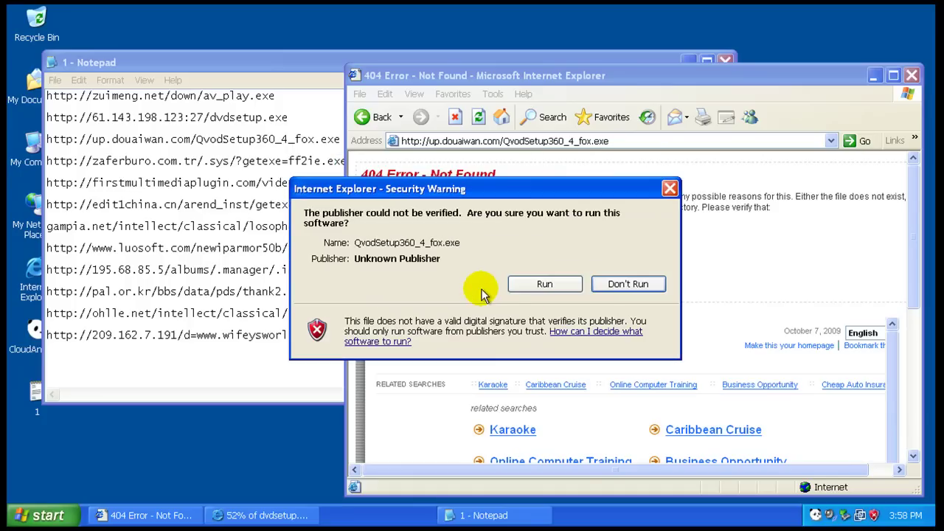
{"action": "left_click", "coordinate": [543, 283]}
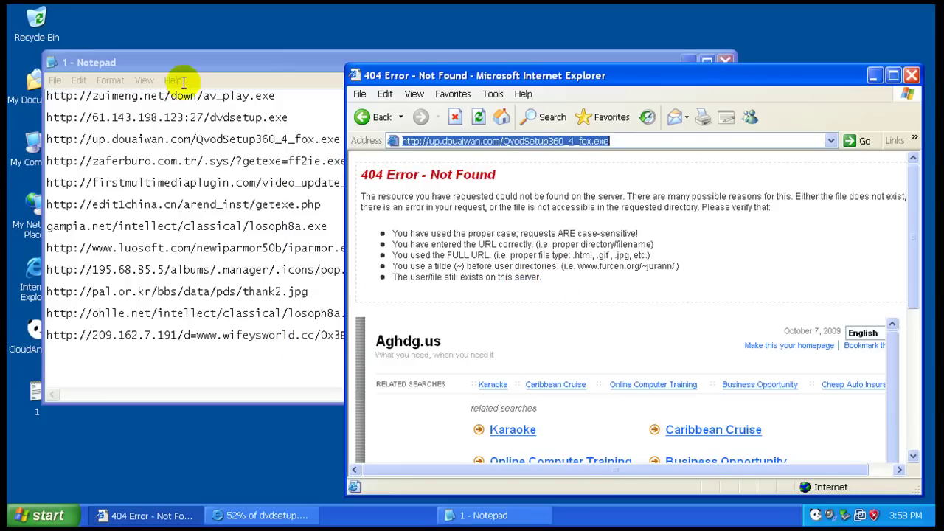
{"action": "left_click", "coordinate": [473, 306]}
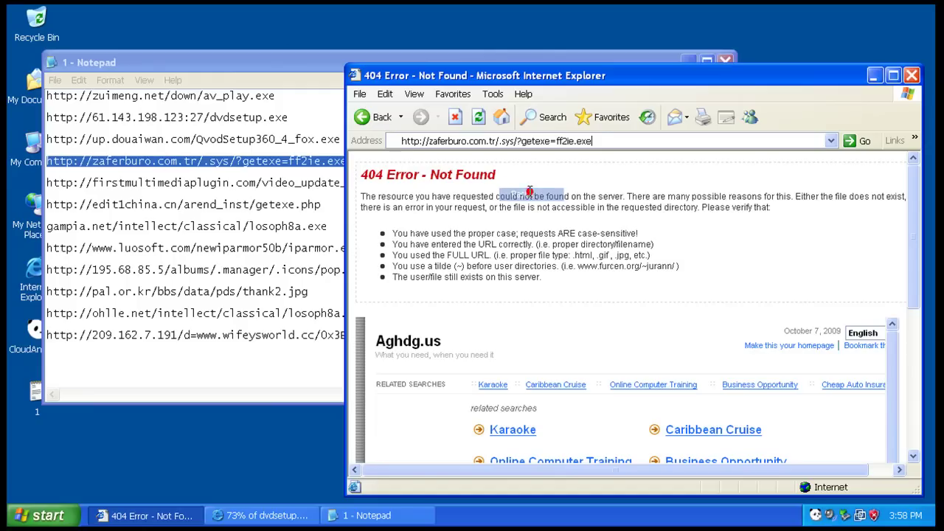
{"action": "key", "text": "Return"}
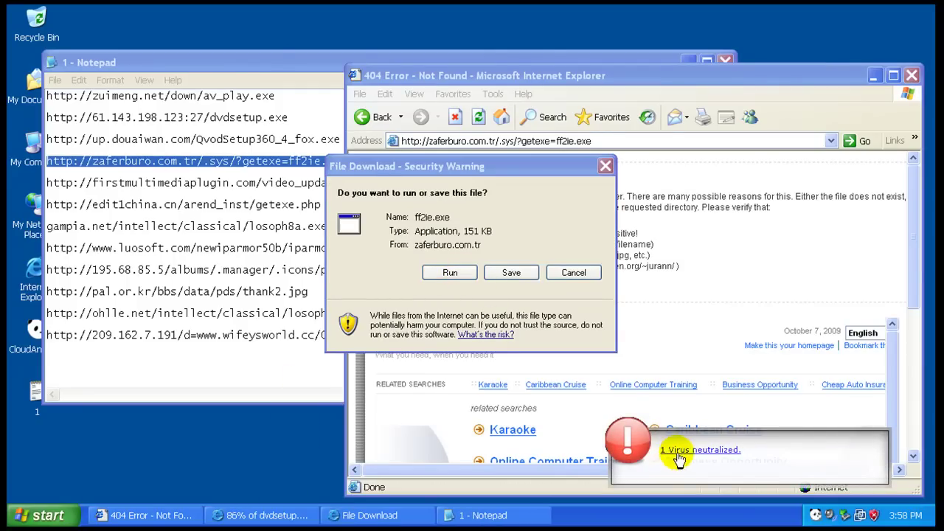
- Review Panda's neutralized-virus report, then run the unsigned ff2ie.exe download
{"action": "left_click", "coordinate": [674, 452]}
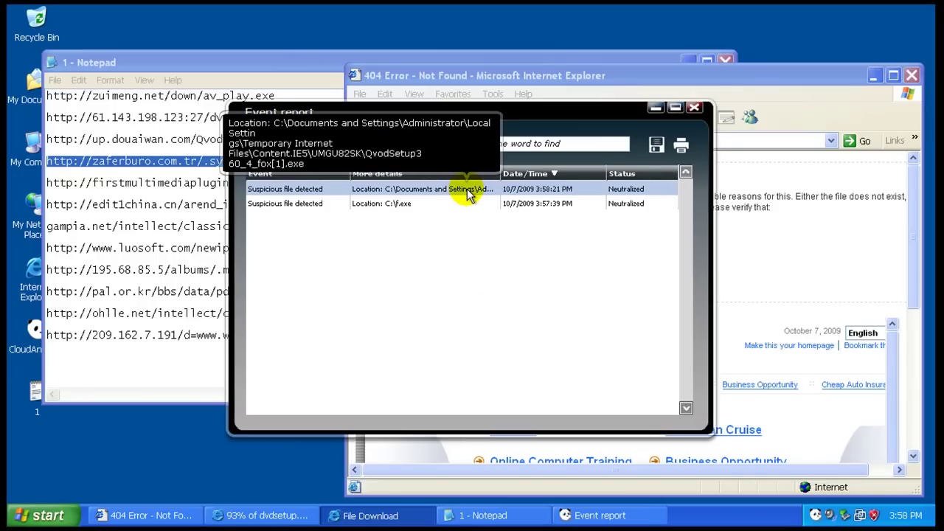
{"action": "left_click", "coordinate": [693, 107]}
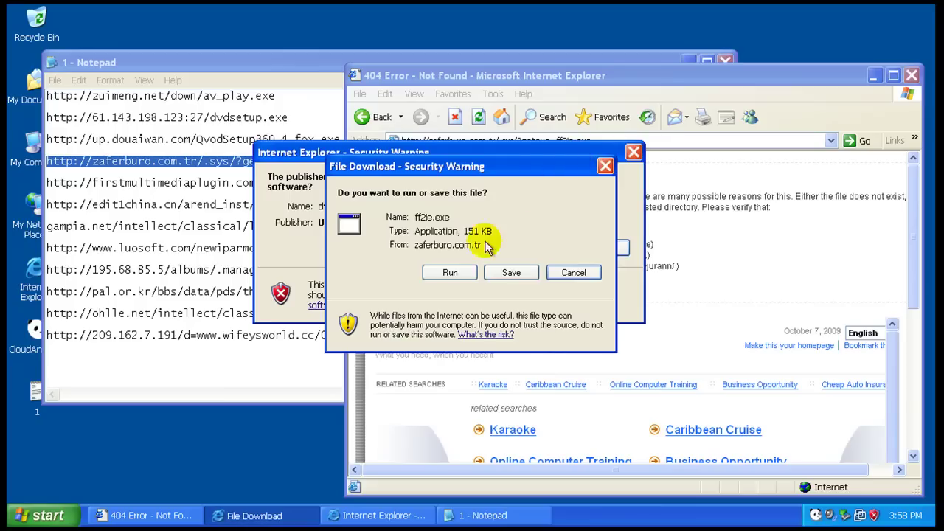
{"action": "left_click", "coordinate": [449, 273]}
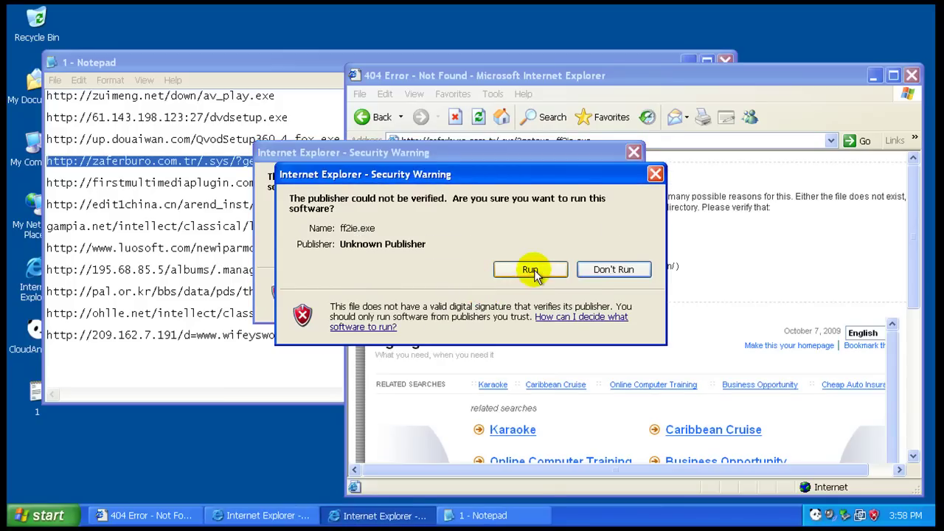
{"action": "left_click", "coordinate": [533, 269]}
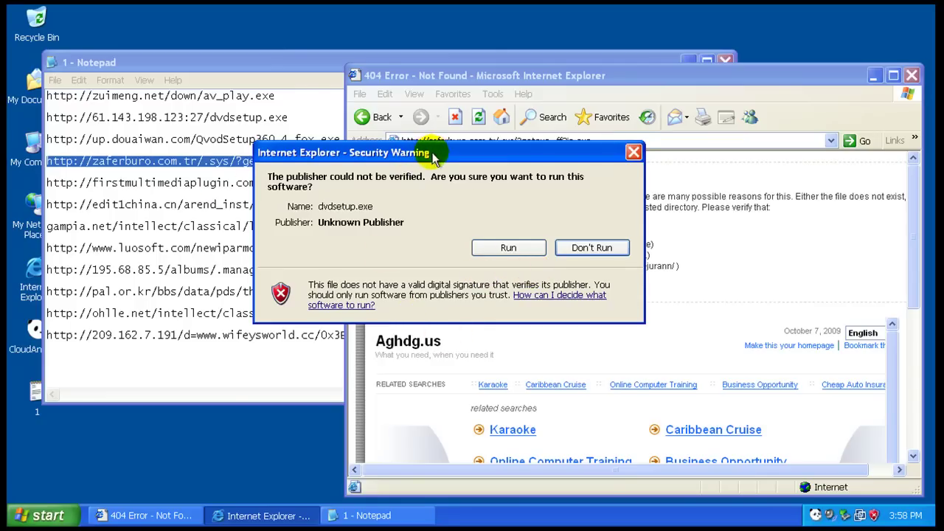
{"action": "left_click_drag", "start_coordinate": [433, 154], "coordinate": [394, 188]}
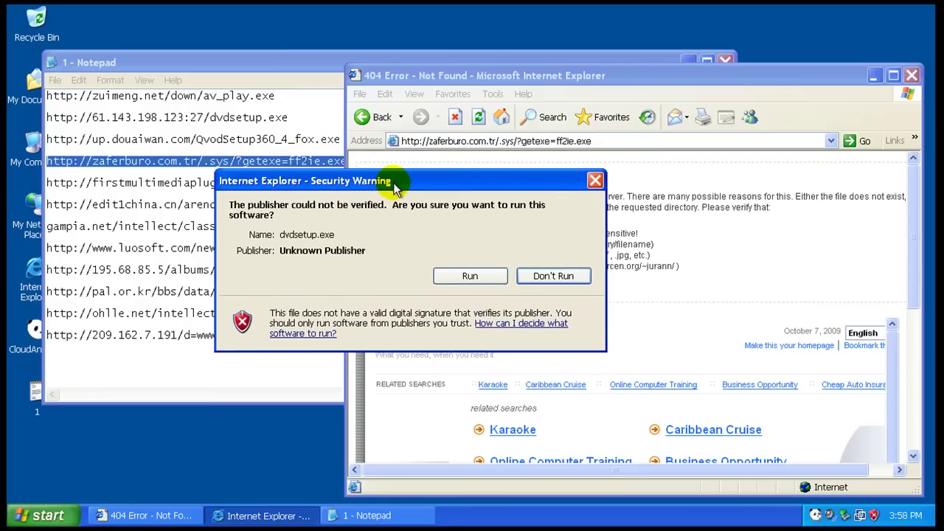
- Allow dvdsetup.exe to run and step through its Chinese installer to Finish
{"action": "left_click", "coordinate": [487, 279]}
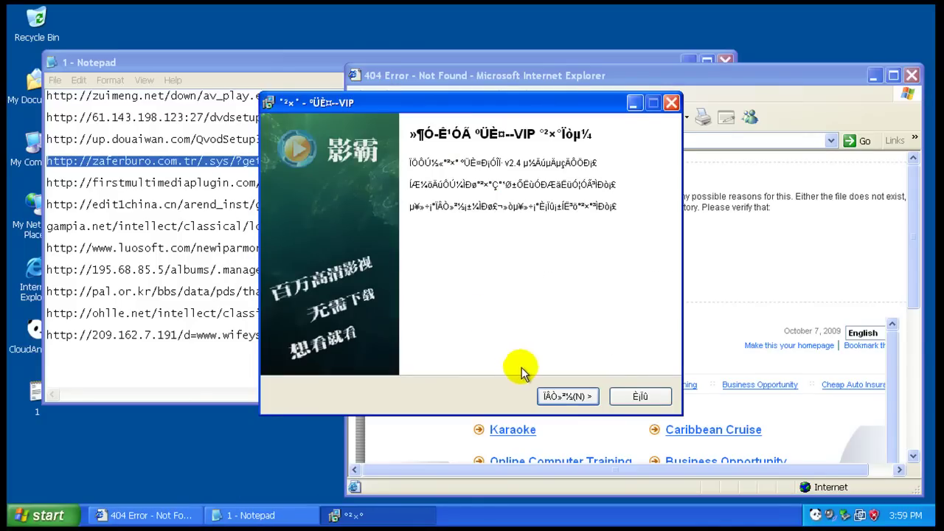
{"action": "left_click", "coordinate": [577, 399]}
{"action": "left_click", "coordinate": [577, 399]}
{"action": "left_click", "coordinate": [578, 399]}
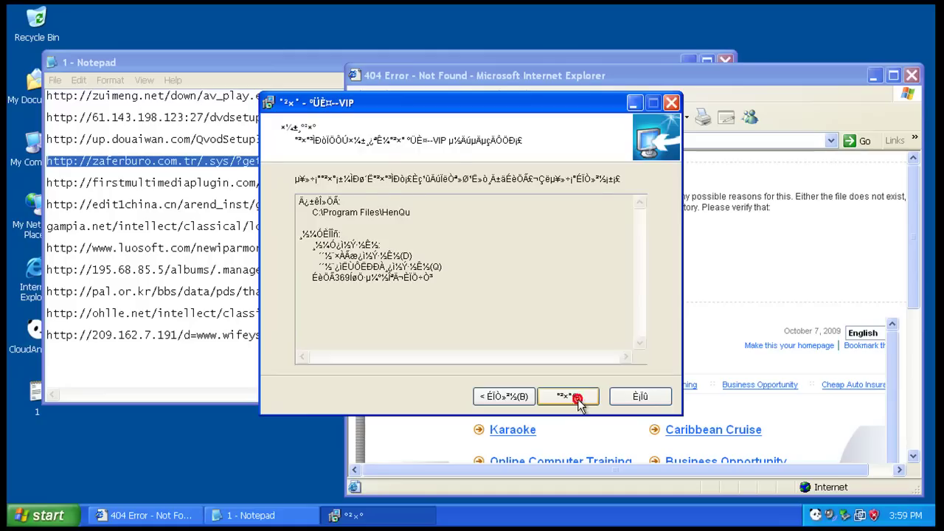
{"action": "left_click", "coordinate": [577, 399]}
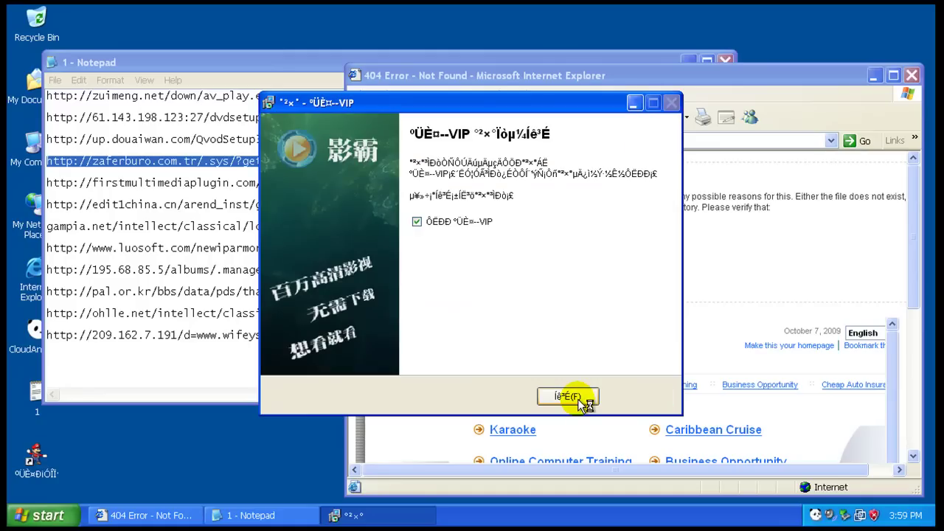
{"action": "left_click", "coordinate": [568, 396]}
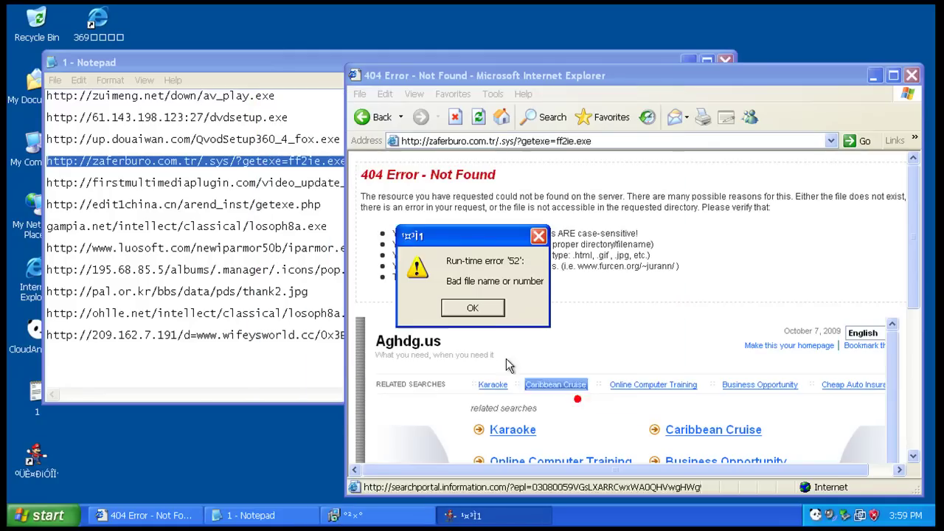
- Dismiss the run-time error and copy the edit1china.cn URL from the Notepad list
{"action": "left_click", "coordinate": [472, 308]}
{"action": "left_click", "coordinate": [260, 204]}
{"action": "double_click", "coordinate": [260, 204]}
{"action": "right_click", "coordinate": [259, 204]}
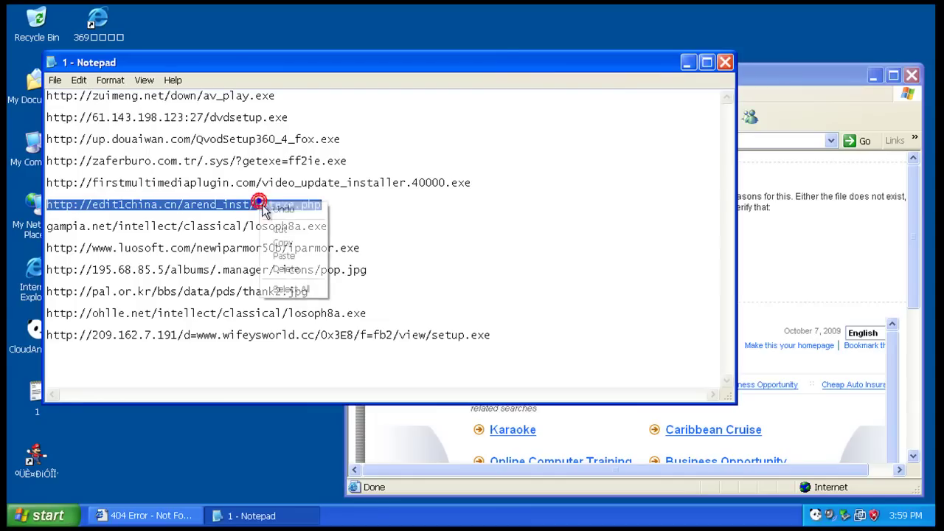
{"action": "left_click", "coordinate": [288, 244]}
- Decline the Chinese language pack, load the edit1china.cn address and run the unsigned load.exe
{"action": "left_click", "coordinate": [783, 73]}
{"action": "left_click", "coordinate": [607, 142]}
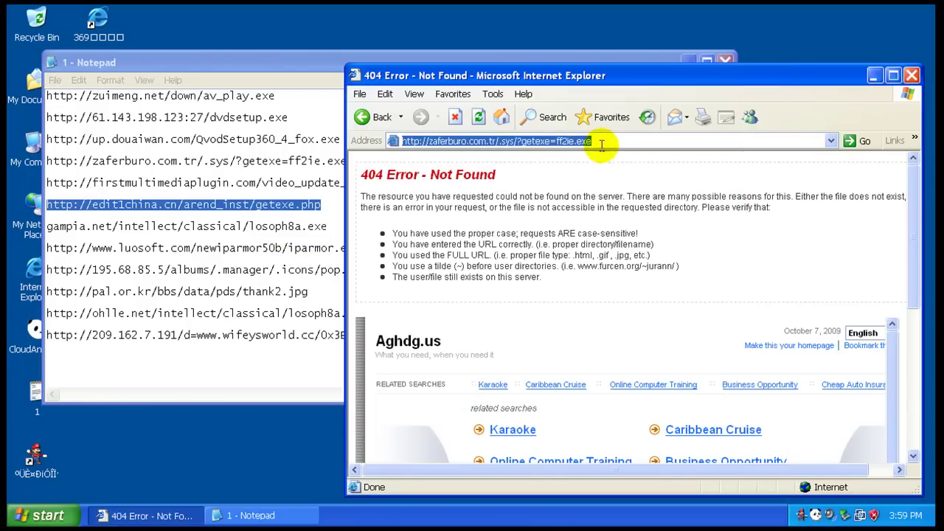
{"action": "right_click", "coordinate": [606, 142]}
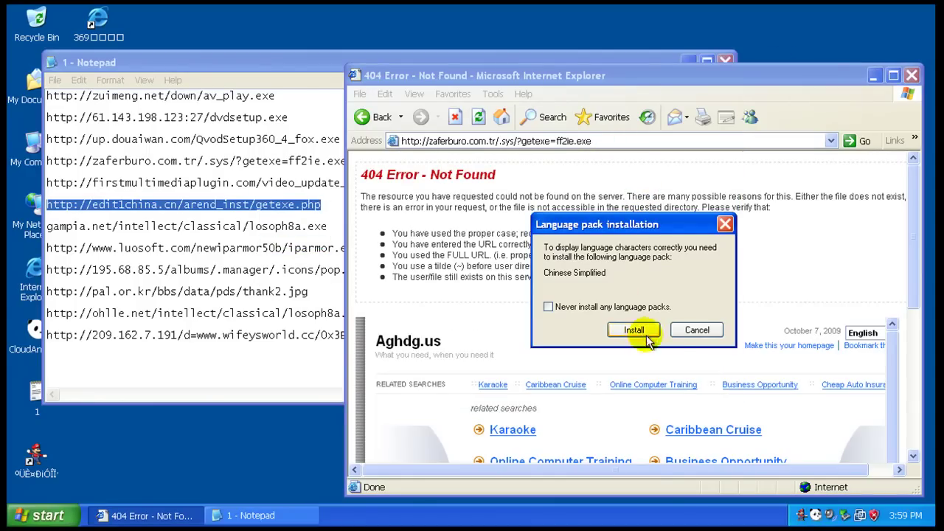
{"action": "left_click", "coordinate": [693, 334]}
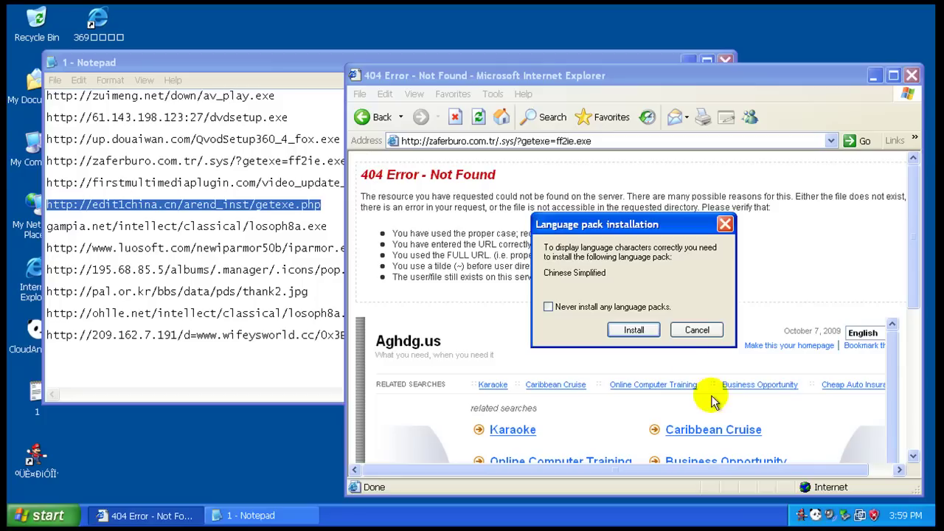
{"action": "left_click", "coordinate": [695, 331]}
{"action": "left_click", "coordinate": [513, 147]}
{"action": "right_click", "coordinate": [516, 141]}
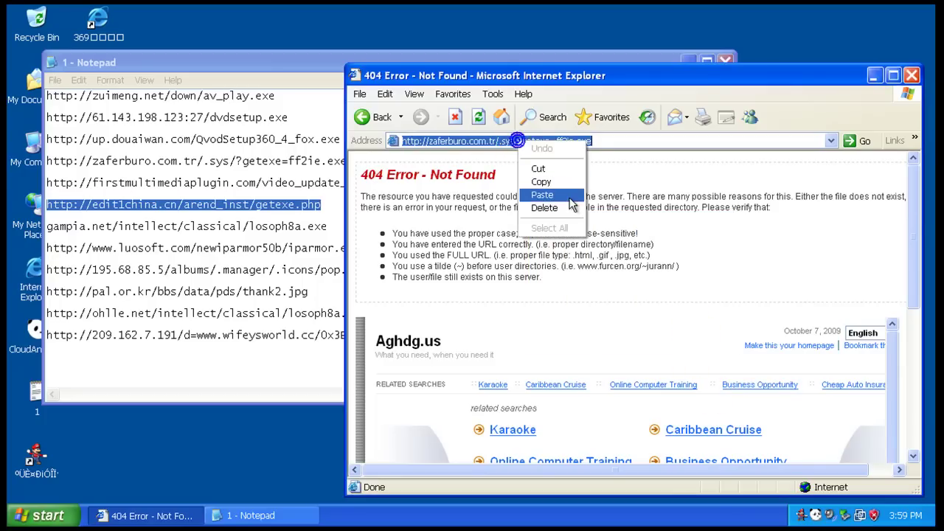
{"action": "left_click", "coordinate": [516, 193]}
{"action": "key", "text": "Return"}
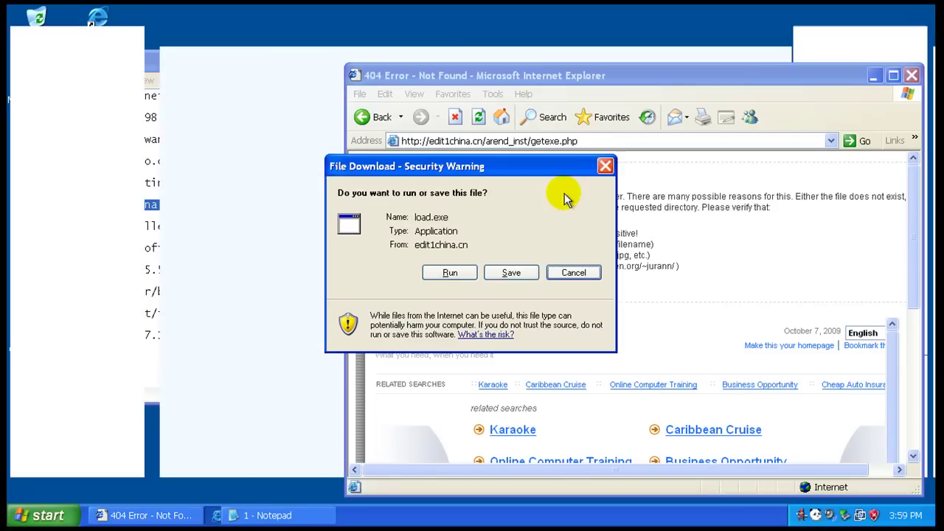
{"action": "left_click", "coordinate": [453, 270]}
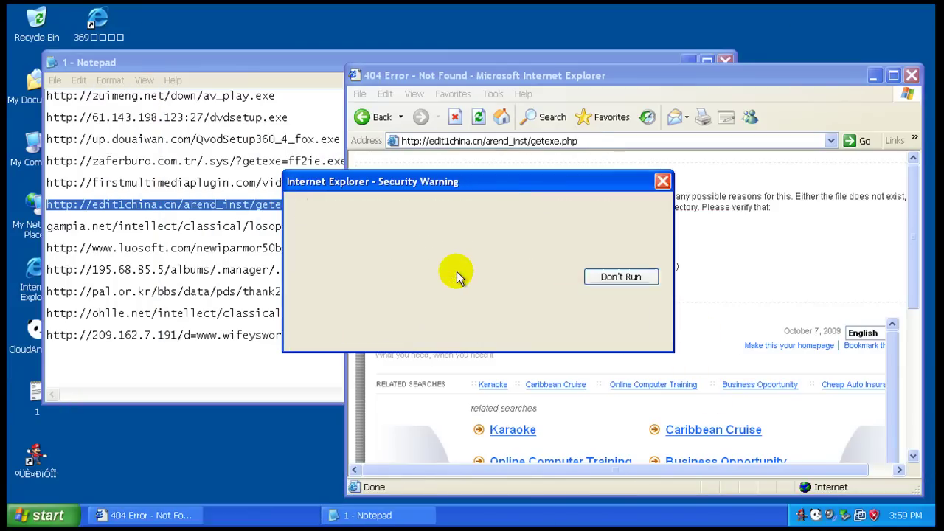
{"action": "left_click", "coordinate": [537, 274]}
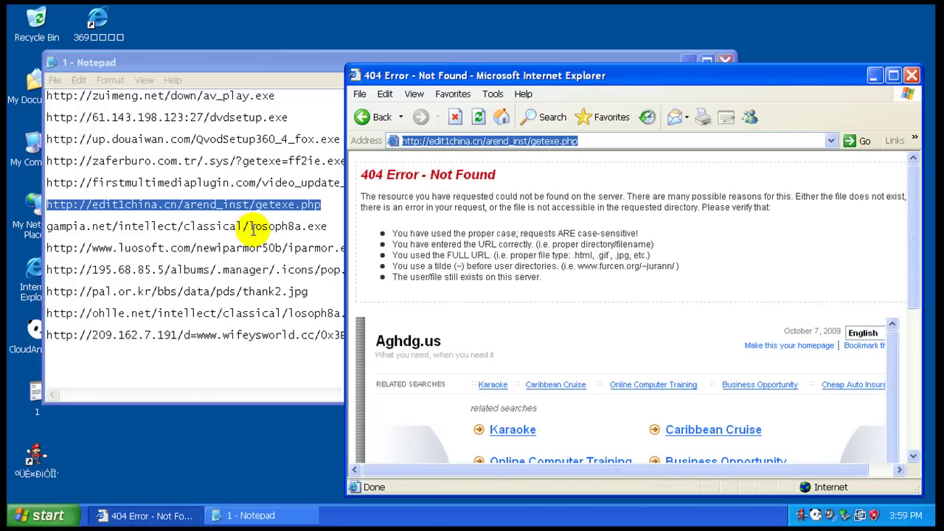
- Copy the gampia.net URL, load it and run the losoph8a.exe download
{"action": "left_click", "coordinate": [252, 229]}
{"action": "key", "text": "Home"}
{"action": "key", "text": "shift+End"}
{"action": "right_click", "coordinate": [250, 224]}
{"action": "left_click", "coordinate": [285, 270]}
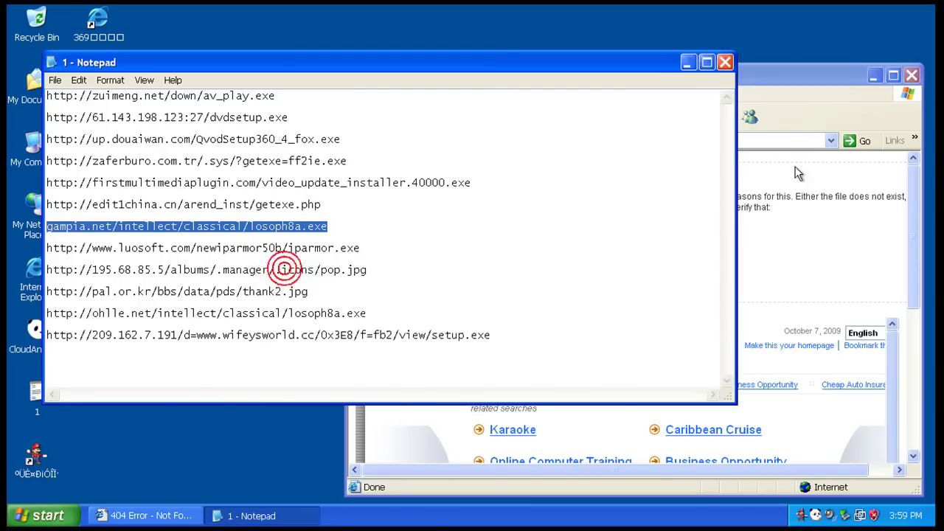
{"action": "left_click", "coordinate": [812, 80]}
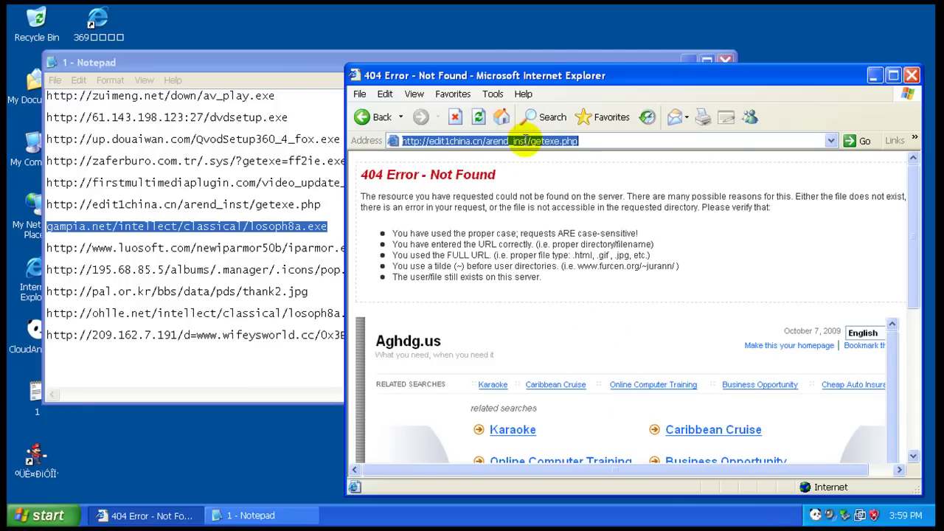
{"action": "right_click", "coordinate": [519, 145]}
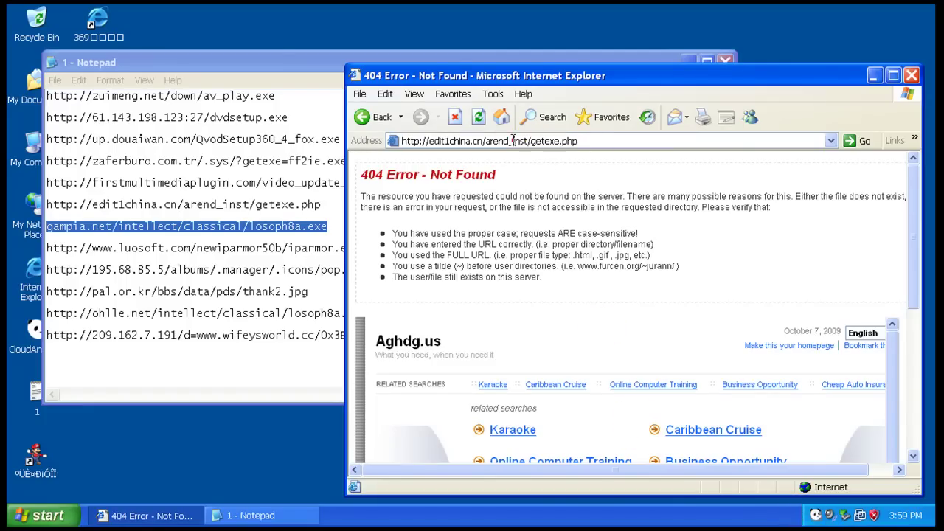
{"action": "left_click", "coordinate": [533, 195]}
{"action": "key", "text": "Return"}
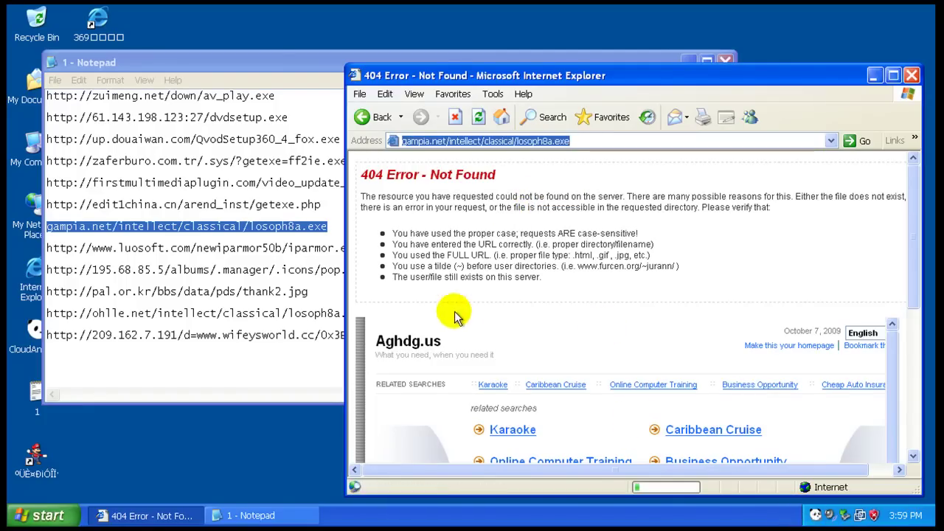
{"action": "left_click", "coordinate": [464, 272]}
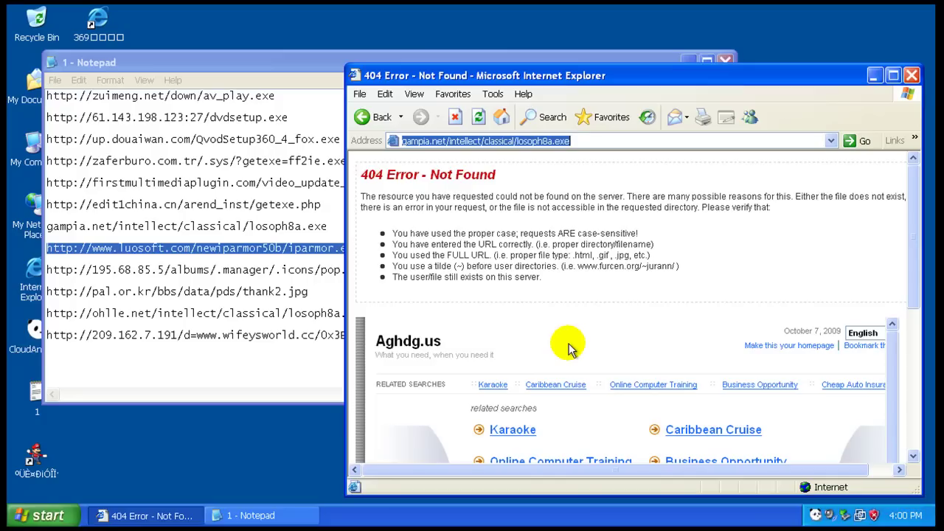
- Load the luosoft iparmor.exe link and run the download
{"action": "right_click", "coordinate": [508, 141]}
{"action": "left_click", "coordinate": [544, 192]}
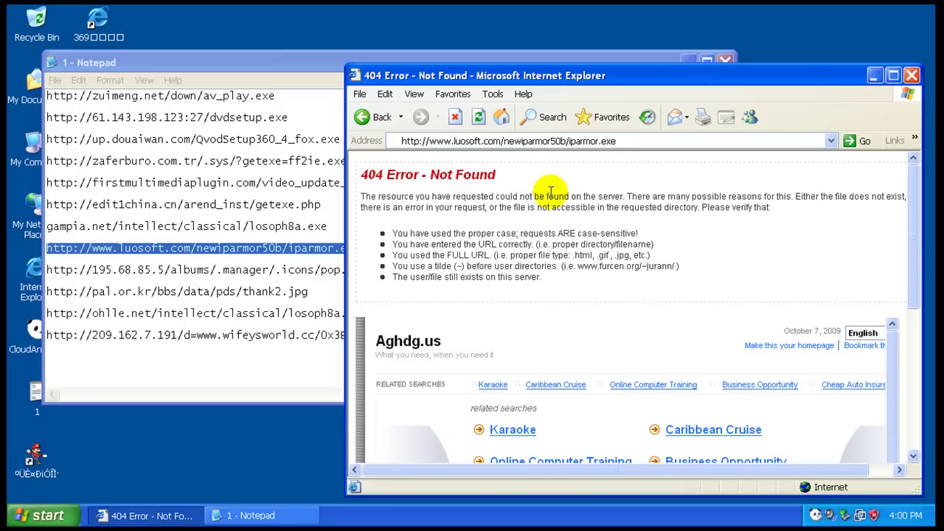
{"action": "left_click", "coordinate": [544, 140]}
{"action": "key", "text": "Return"}
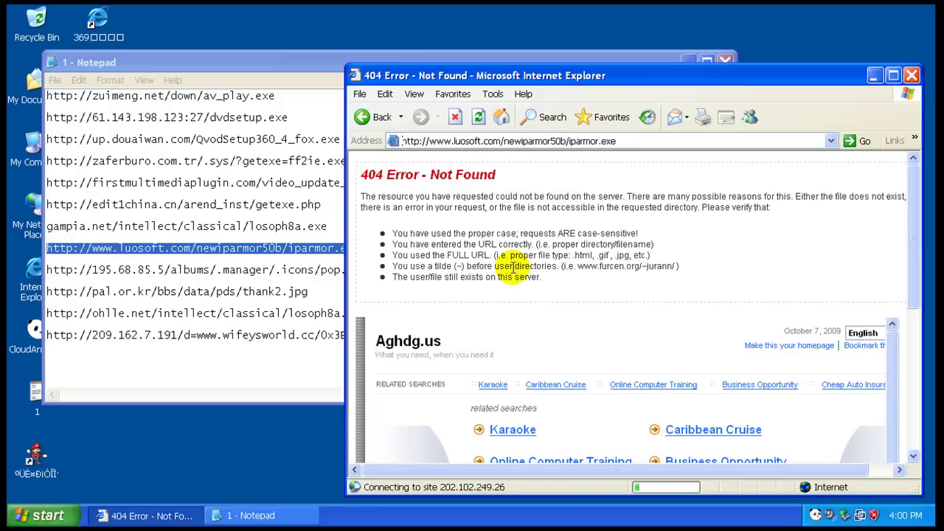
{"action": "left_click", "coordinate": [459, 271]}
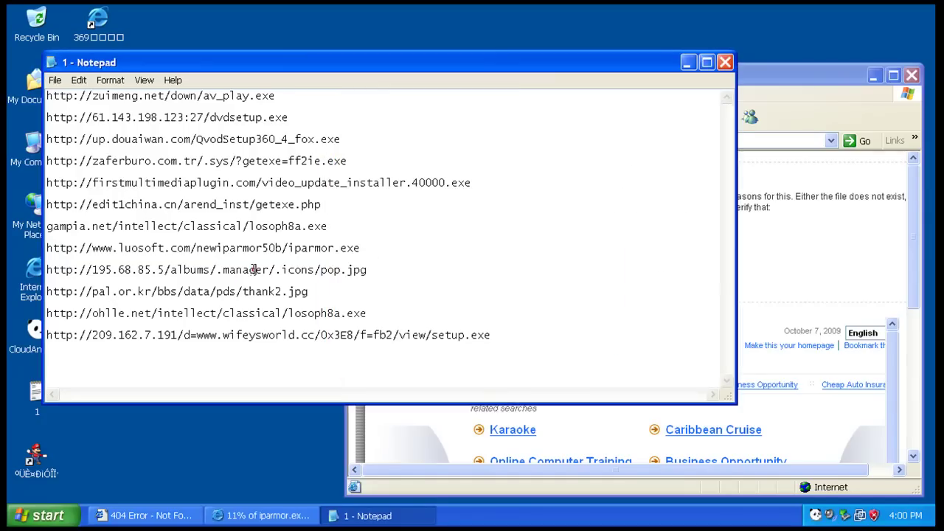
- Load the 195.68.85.5 pop.jpg link and scroll through the resulting page
{"action": "left_click", "coordinate": [797, 76]}
{"action": "right_click", "coordinate": [604, 141]}
{"action": "left_click", "coordinate": [628, 190]}
{"action": "key", "text": "Return"}
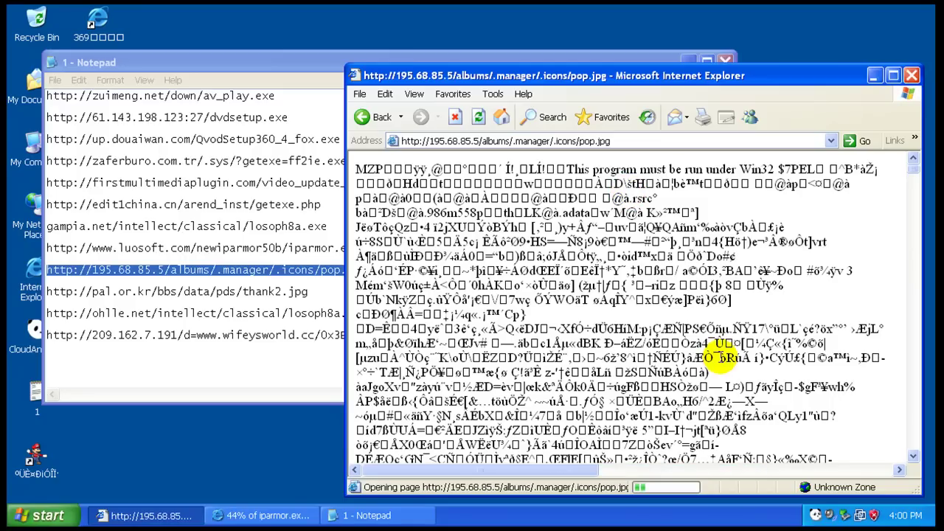
{"action": "scroll", "coordinate": [713, 321], "scroll_direction": "down", "scroll_amount": 5}
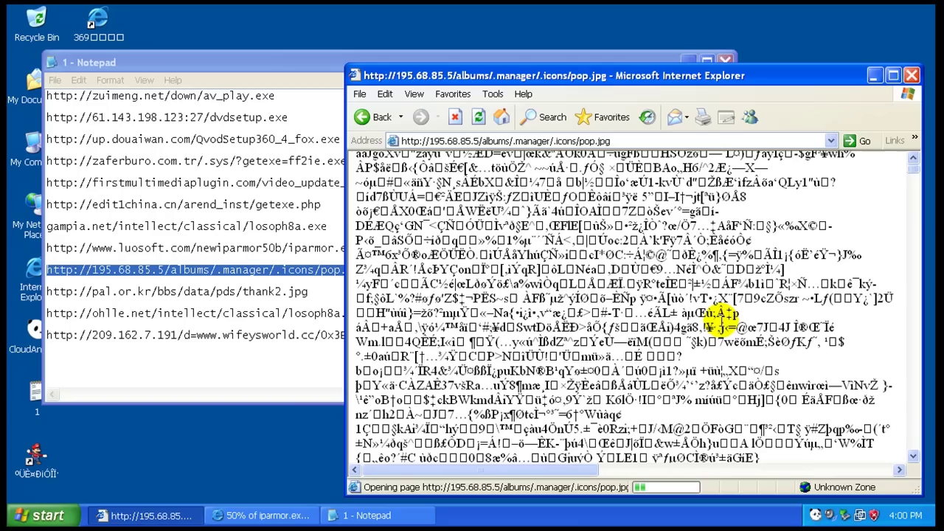
{"action": "left_click", "coordinate": [913, 183]}
{"action": "scroll", "coordinate": [910, 405], "scroll_direction": "down", "scroll_amount": 5}
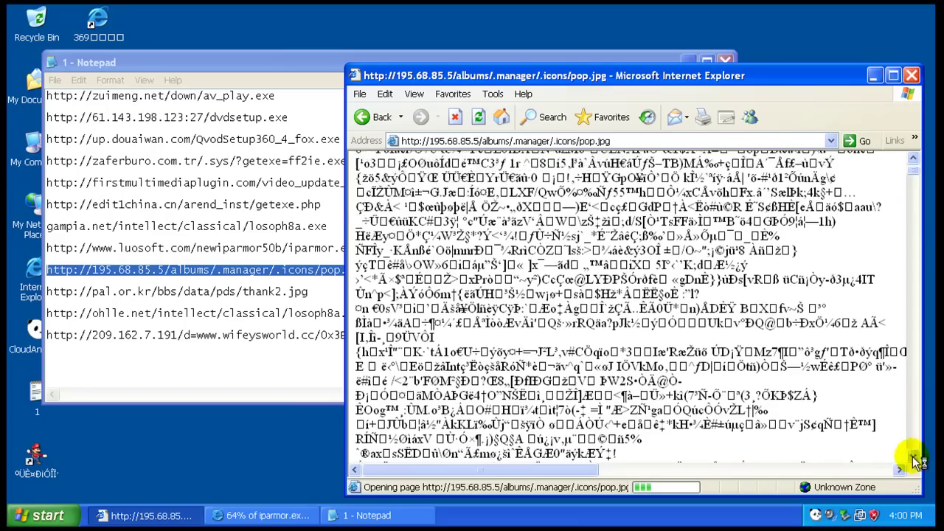
{"action": "left_click_drag", "start_coordinate": [915, 171], "coordinate": [918, 464]}
{"action": "left_click", "coordinate": [914, 441]}
{"action": "left_click", "coordinate": [914, 438]}
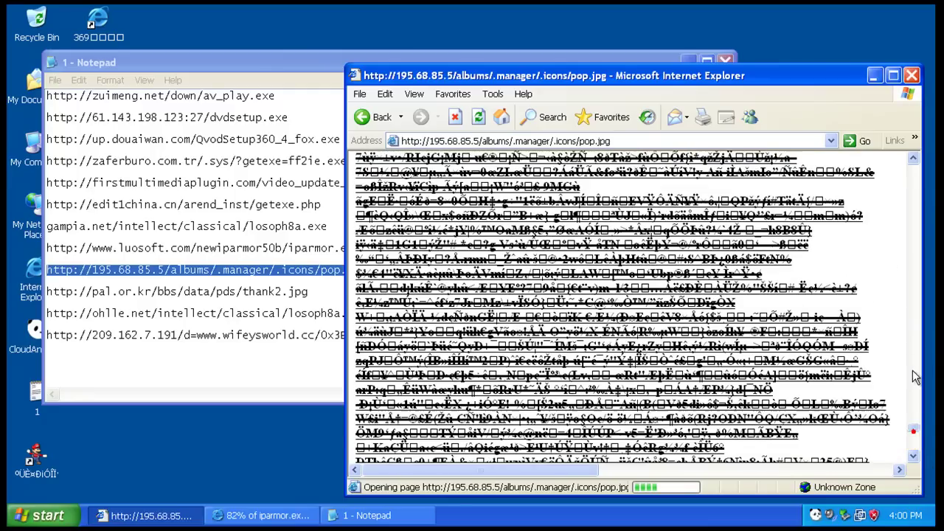
- Copy the pal.or.kr thank2.jpg link, then run iparmor.exe despite the unverified publisher
{"action": "left_click", "coordinate": [221, 288]}
{"action": "double_click", "coordinate": [225, 290]}
{"action": "right_click", "coordinate": [238, 288]}
{"action": "left_click", "coordinate": [262, 330]}
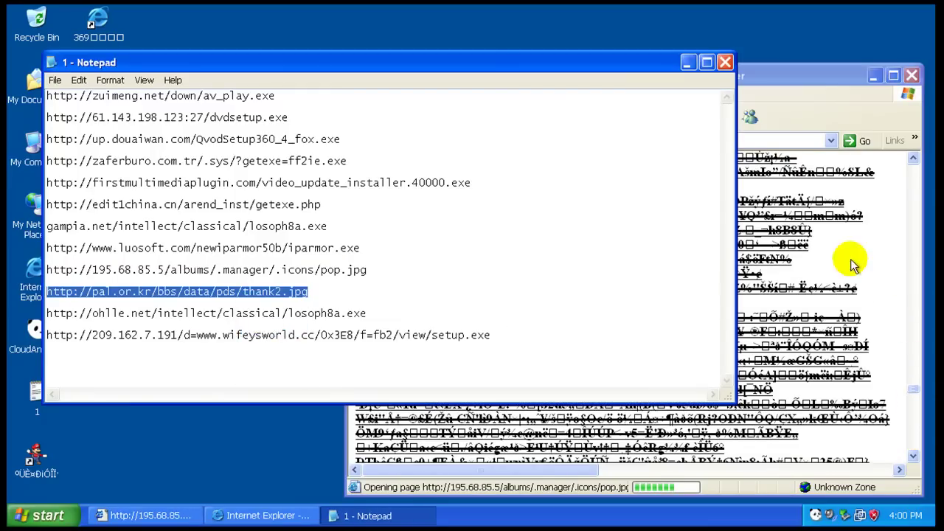
{"action": "left_click", "coordinate": [298, 514]}
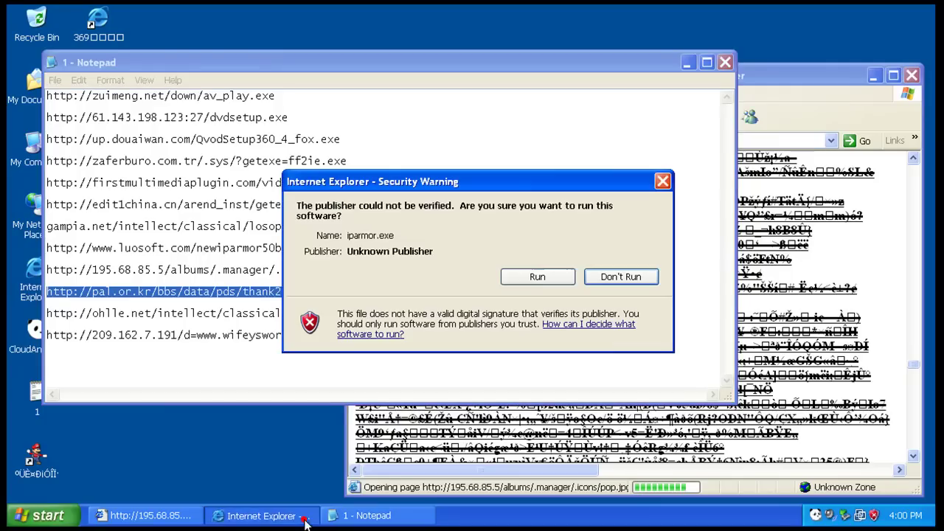
{"action": "left_click", "coordinate": [536, 277]}
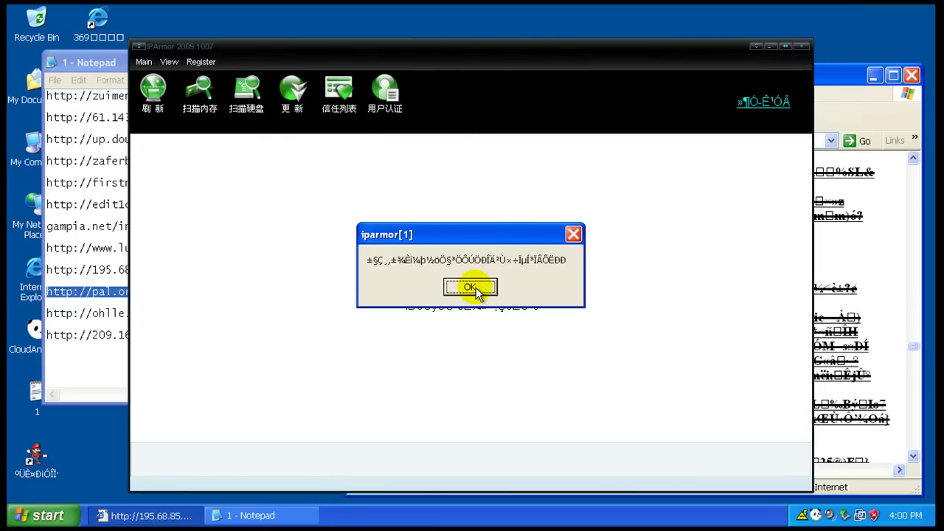
{"action": "left_click", "coordinate": [476, 289]}
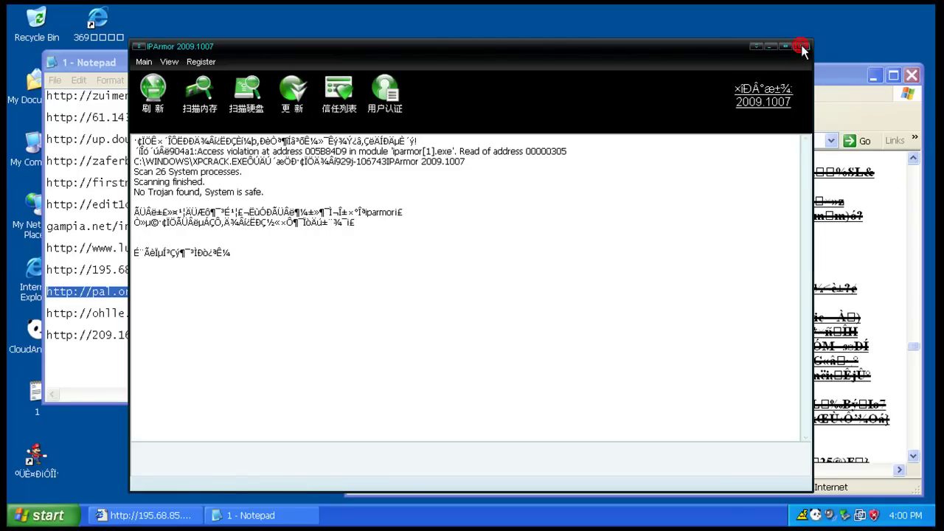
- Load the pal.or.kr thank2.jpg link in the browser
{"action": "left_click", "coordinate": [824, 78]}
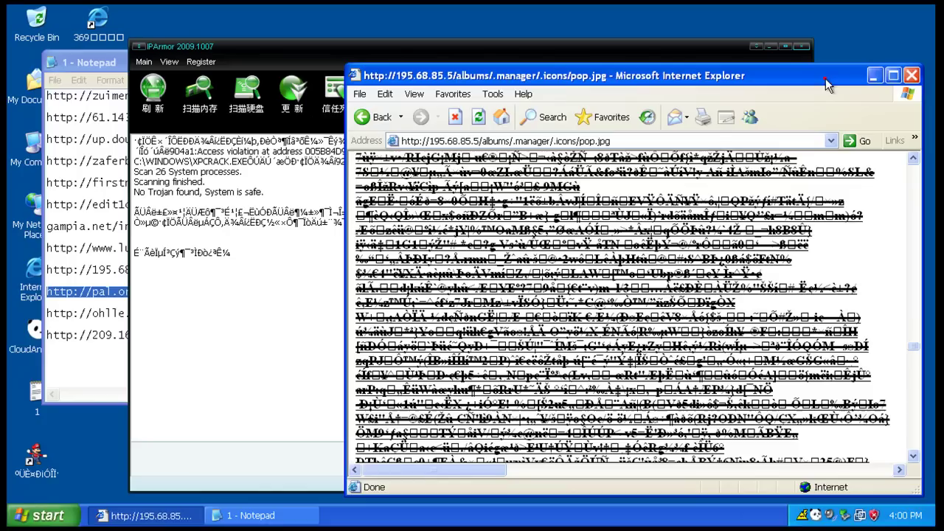
{"action": "left_click", "coordinate": [506, 140]}
{"action": "right_click", "coordinate": [506, 140]}
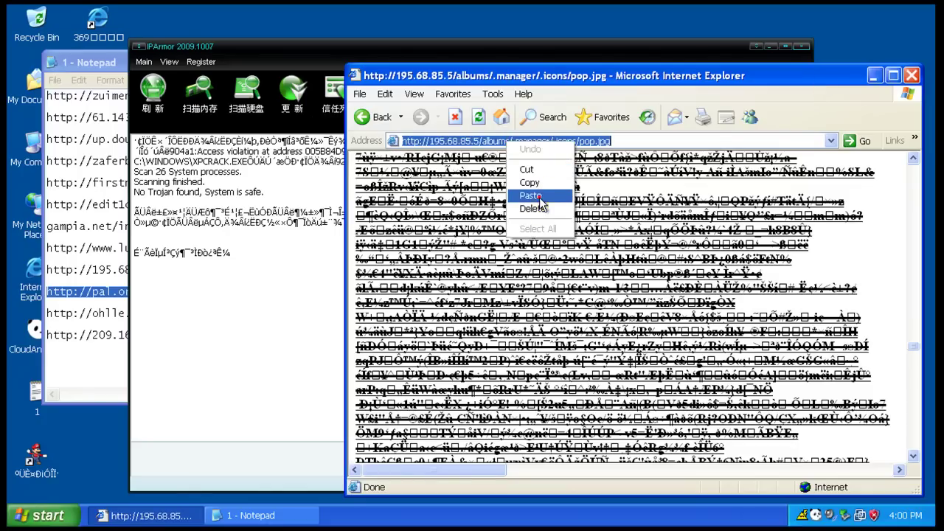
{"action": "left_click", "coordinate": [530, 195]}
{"action": "key", "text": "Return"}
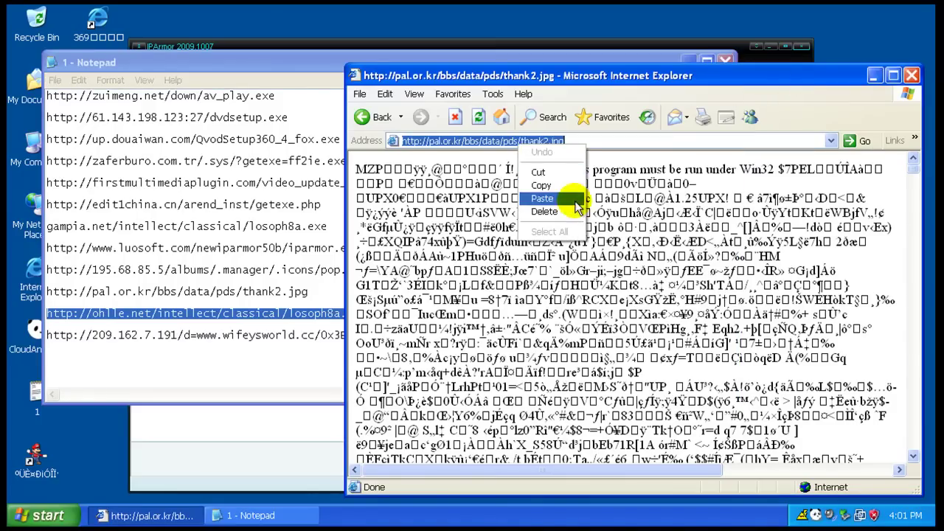
- Run losoph8a.exe from ohlle.net and setup.exe from wifeysworld, allowing each unverified file
{"action": "left_click", "coordinate": [542, 198]}
{"action": "key", "text": "Return"}
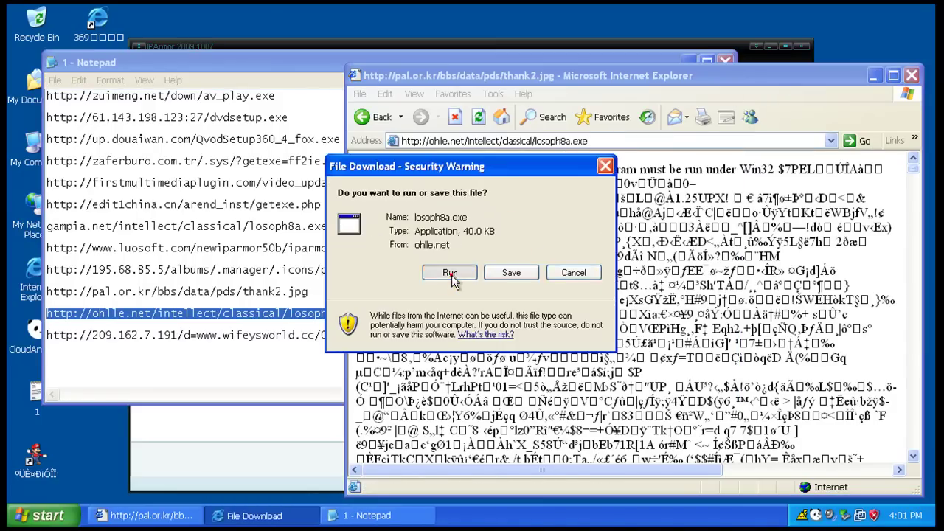
{"action": "left_click", "coordinate": [450, 273]}
{"action": "left_click", "coordinate": [529, 266]}
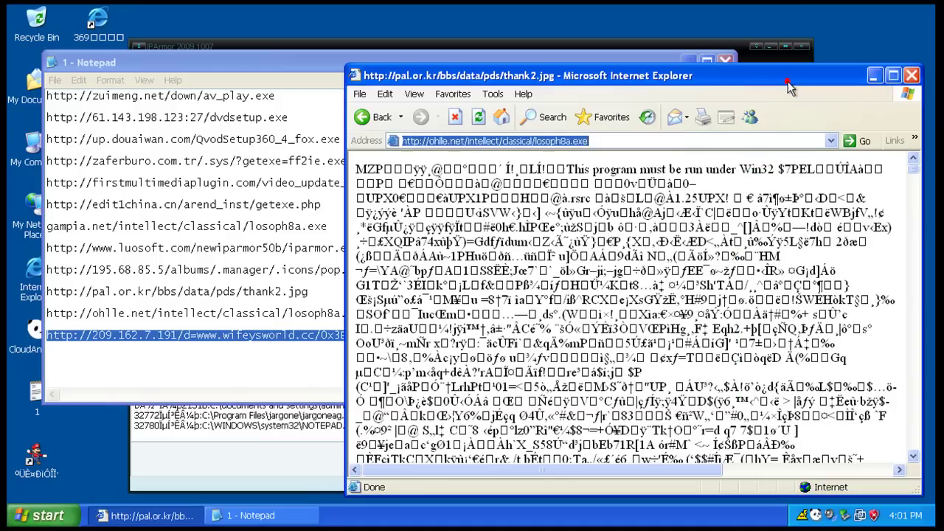
{"action": "right_click", "coordinate": [553, 140]}
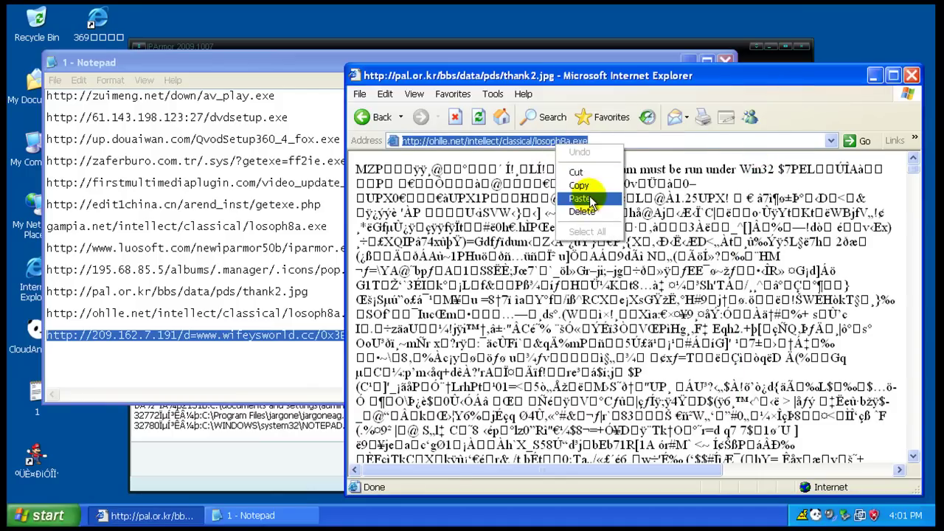
{"action": "left_click", "coordinate": [595, 188]}
{"action": "key", "text": "Return"}
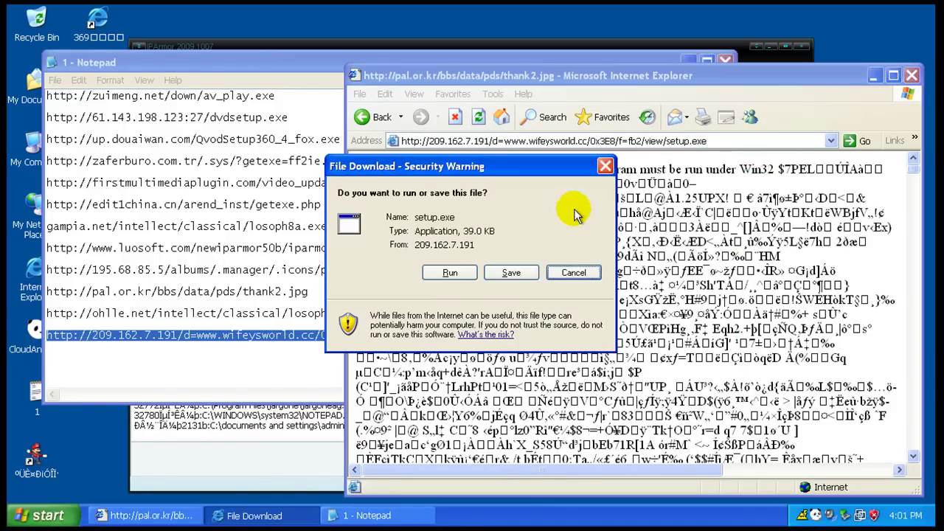
{"action": "left_click", "coordinate": [452, 273]}
{"action": "left_click", "coordinate": [529, 284]}
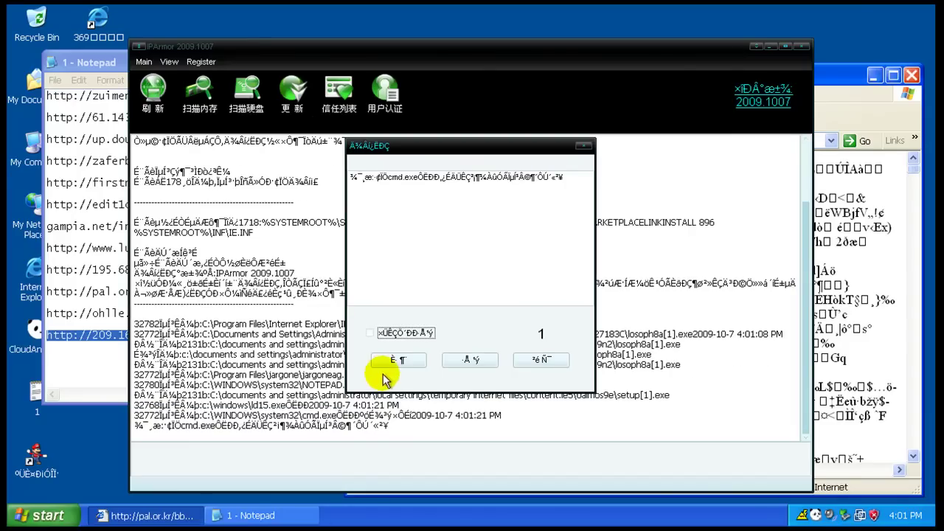
- Close IPArmor, Internet Explorer and the Notepad URL list
{"action": "left_click", "coordinate": [583, 145]}
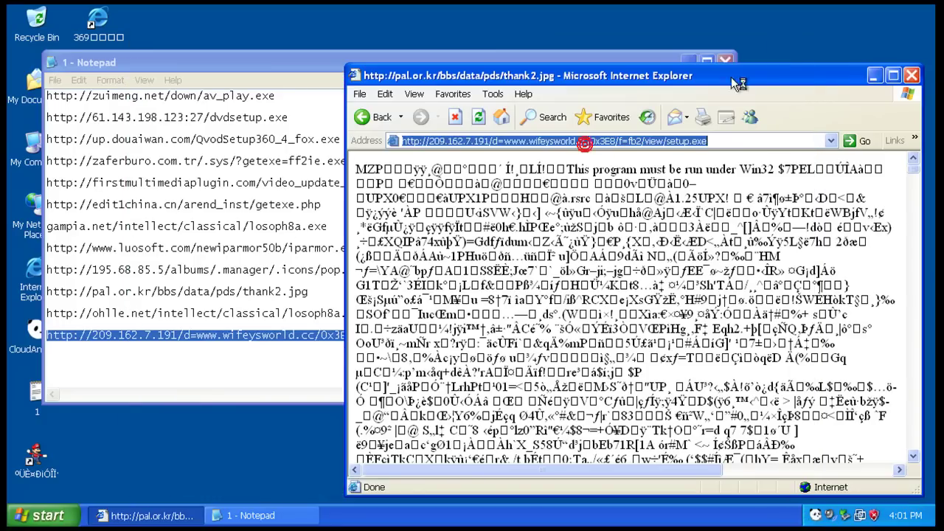
{"action": "left_click", "coordinate": [912, 76]}
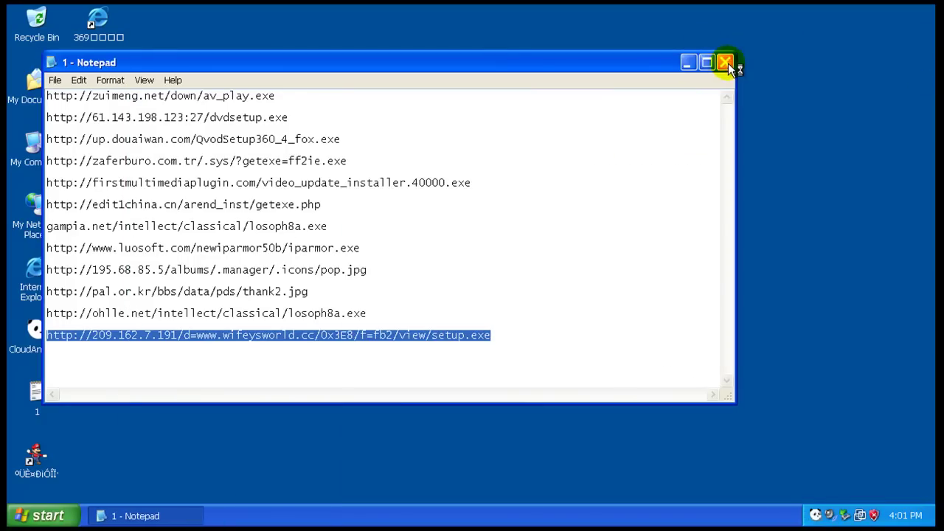
{"action": "left_click", "coordinate": [725, 63]}
- Save the URL list and place the mbam-setup installer beside the bottom desktop icons
{"action": "left_click", "coordinate": [412, 305]}
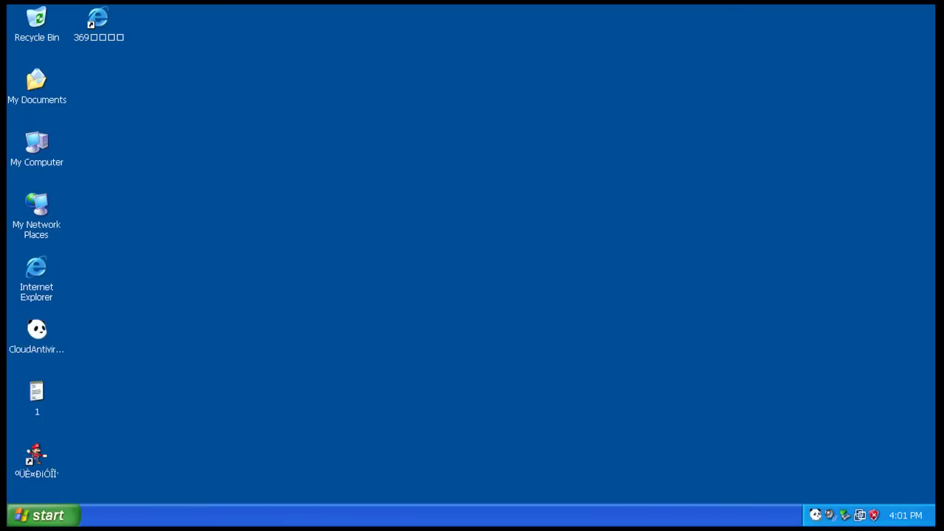
{"action": "left_click_drag", "start_coordinate": [396, 322], "coordinate": [398, 324]}
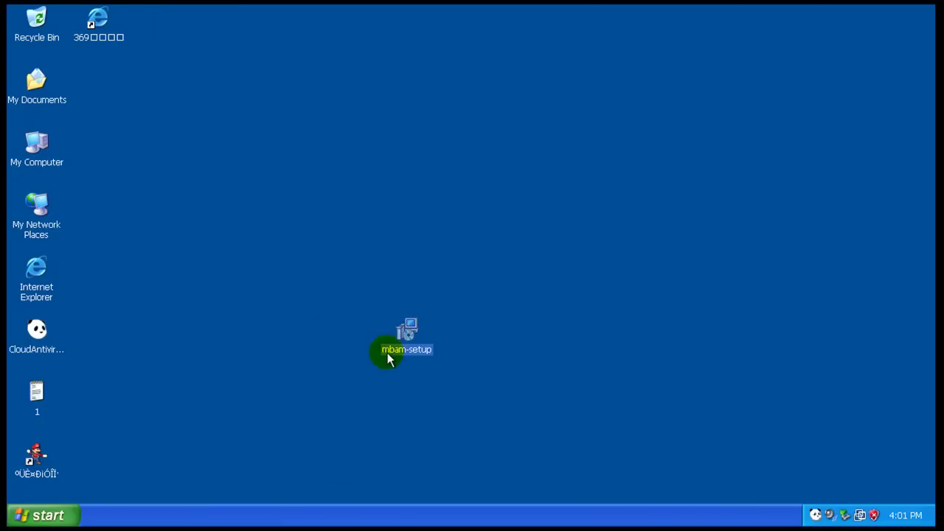
{"action": "mouse_move", "coordinate": [389, 359]}
{"action": "left_mouse_down"}
{"action": "mouse_move", "coordinate": [355, 351]}
{"action": "mouse_move", "coordinate": [98, 457]}
{"action": "left_mouse_up"}
{"action": "left_click", "coordinate": [276, 428]}
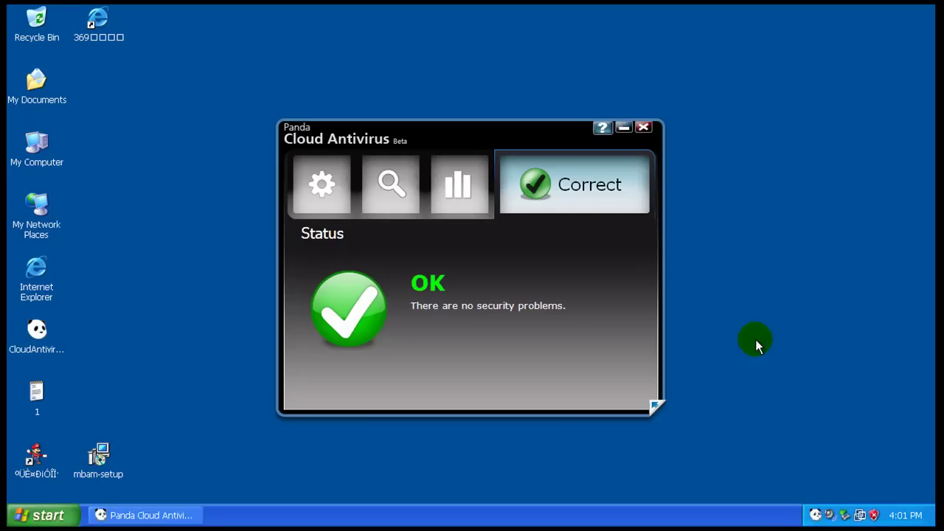
- Start a full scan of My Computer and review the '2 items neutralized' event report
{"action": "left_click", "coordinate": [405, 203]}
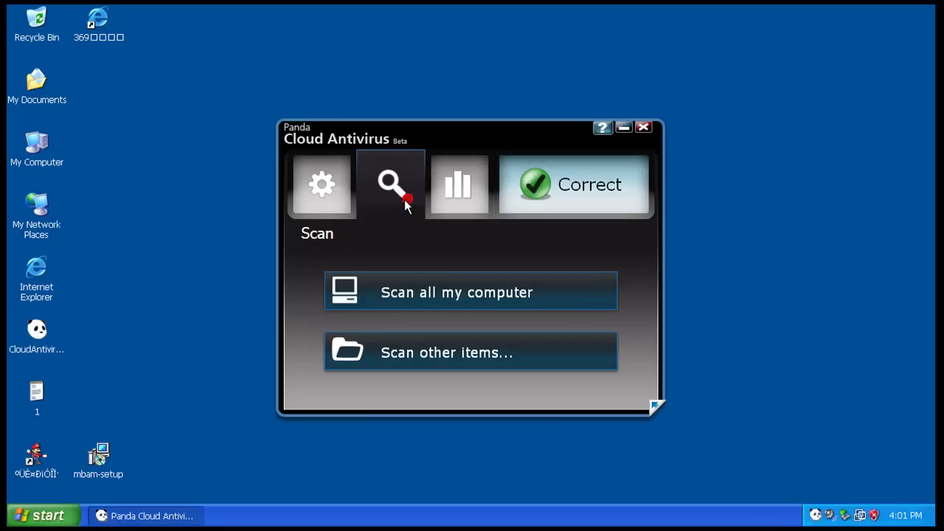
{"action": "left_click", "coordinate": [437, 293]}
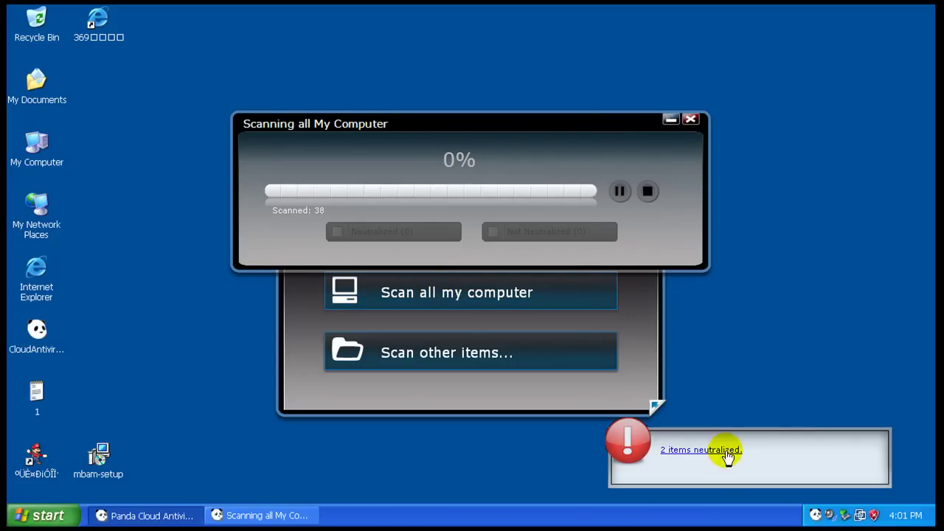
{"action": "left_click", "coordinate": [726, 450]}
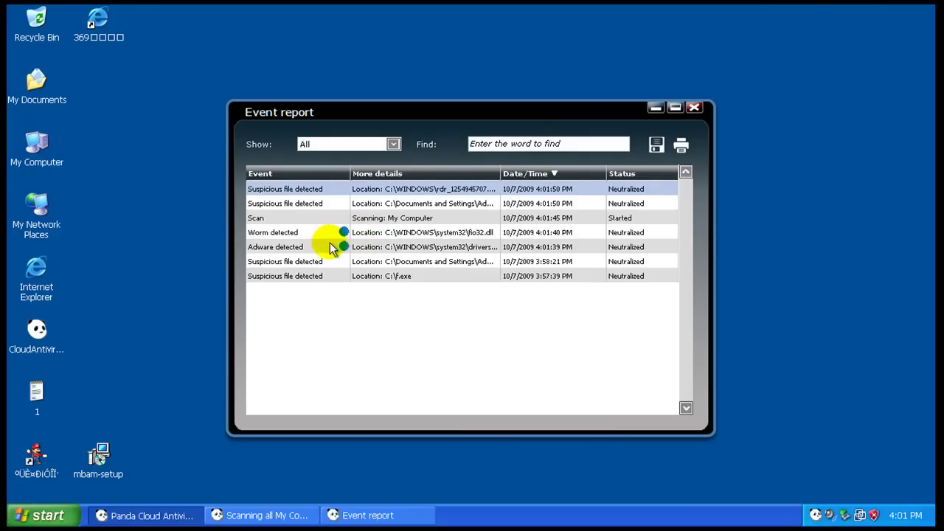
{"action": "mouse_move", "coordinate": [347, 235]}
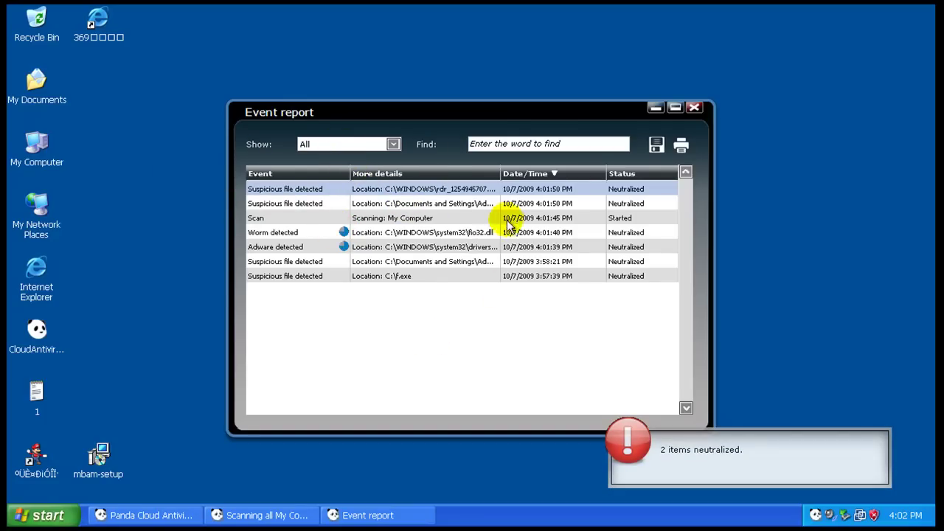
{"action": "left_click", "coordinate": [685, 455]}
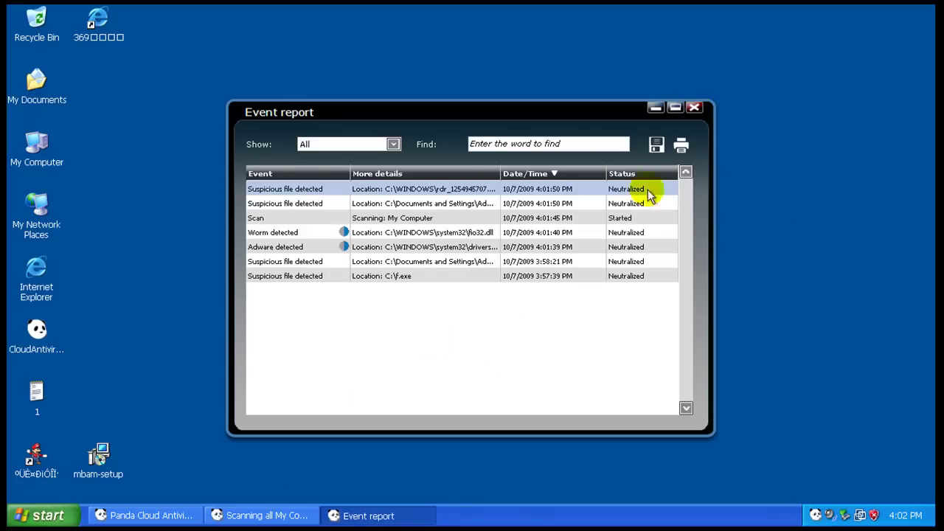
- Close the event report, scan result details and finished-scan summary (14958 items, 1 suspicious neutralized)
{"action": "left_click", "coordinate": [696, 109]}
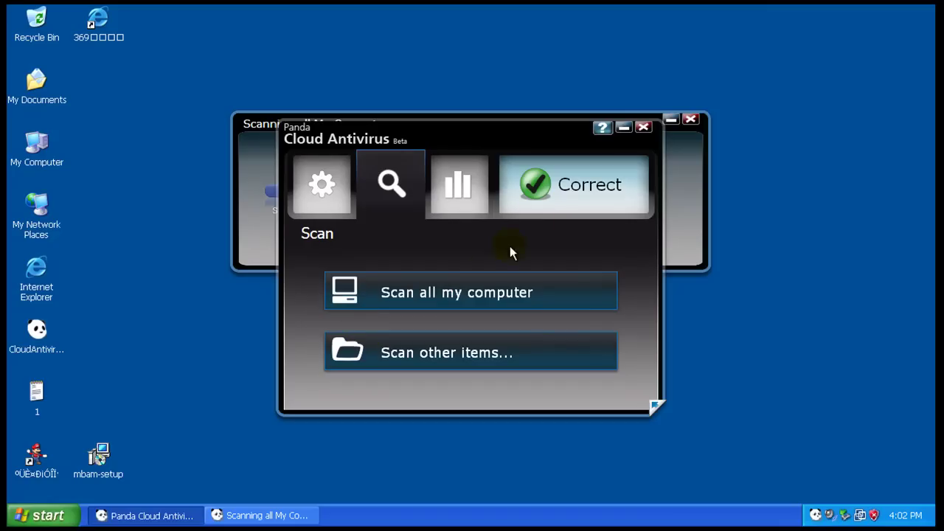
{"action": "left_click", "coordinate": [668, 184]}
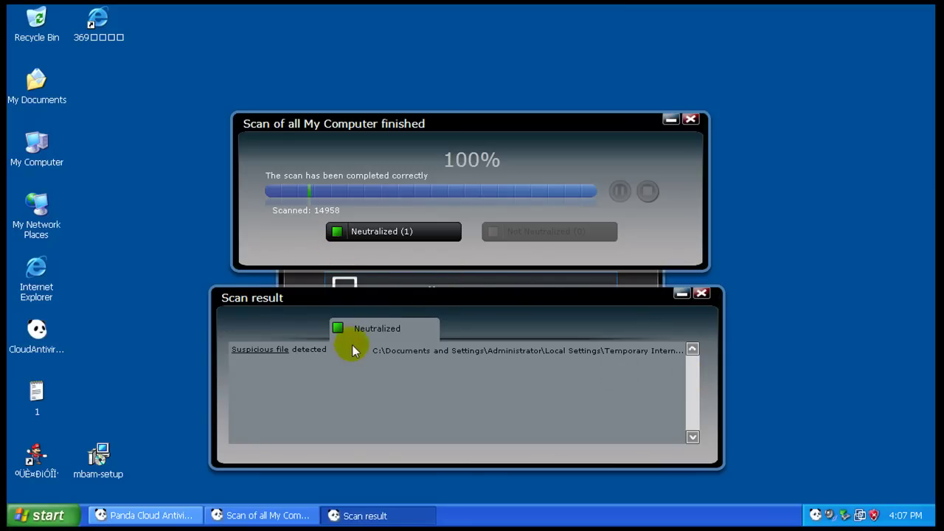
{"action": "left_click", "coordinate": [701, 295]}
{"action": "left_click", "coordinate": [694, 120]}
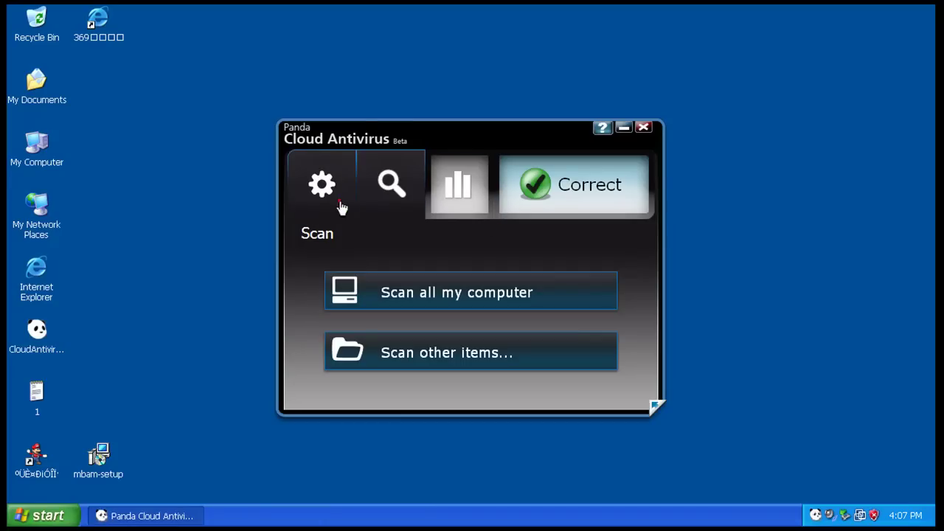
- Inspect the quarantined QvodSetup, pp[1].12.exe, rdr and av_play files in Details view, then close Panda
{"action": "left_click", "coordinate": [657, 408]}
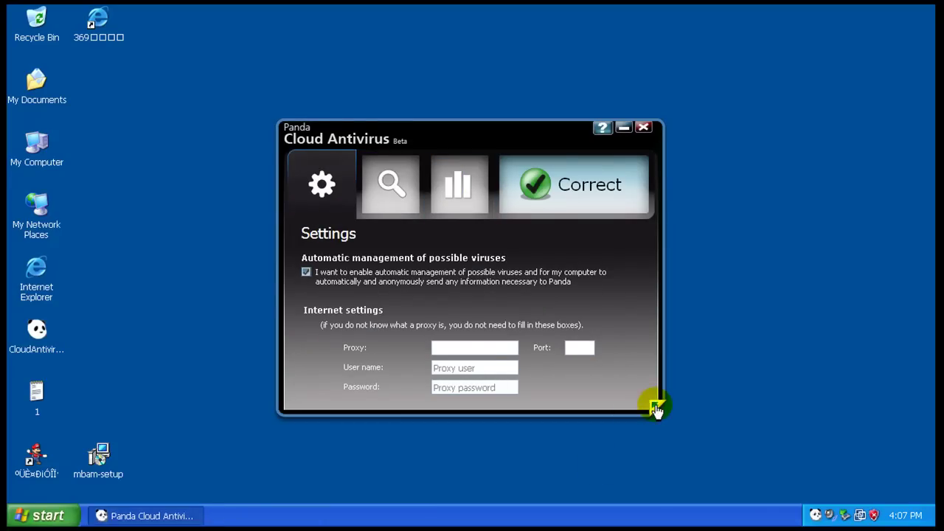
{"action": "left_click", "coordinate": [657, 408]}
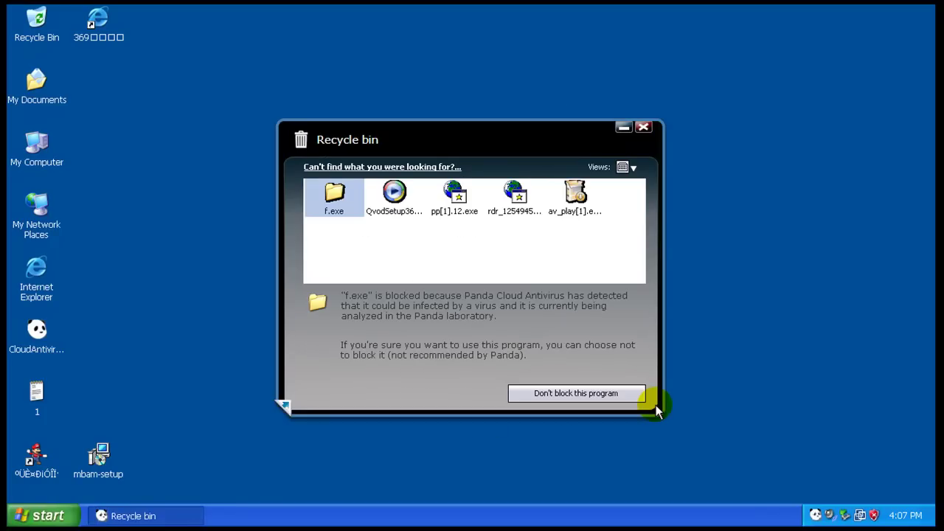
{"action": "left_click", "coordinate": [382, 205]}
{"action": "left_click", "coordinate": [444, 197]}
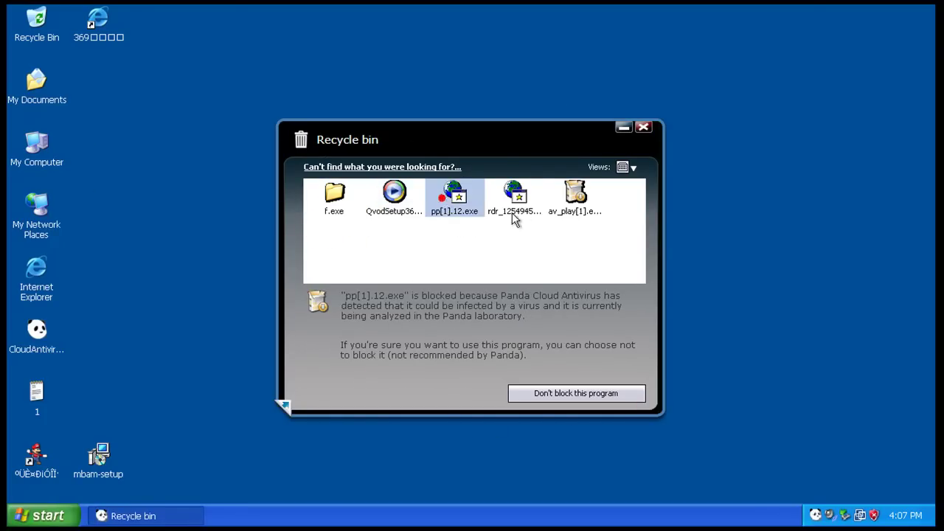
{"action": "left_click", "coordinate": [515, 214]}
{"action": "left_click", "coordinate": [579, 208]}
{"action": "left_click", "coordinate": [632, 168]}
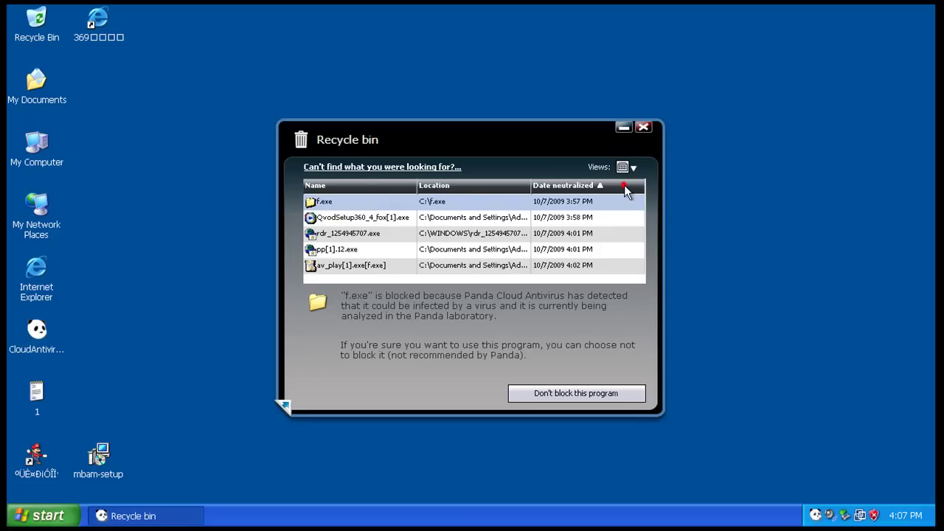
{"action": "left_click", "coordinate": [644, 128]}
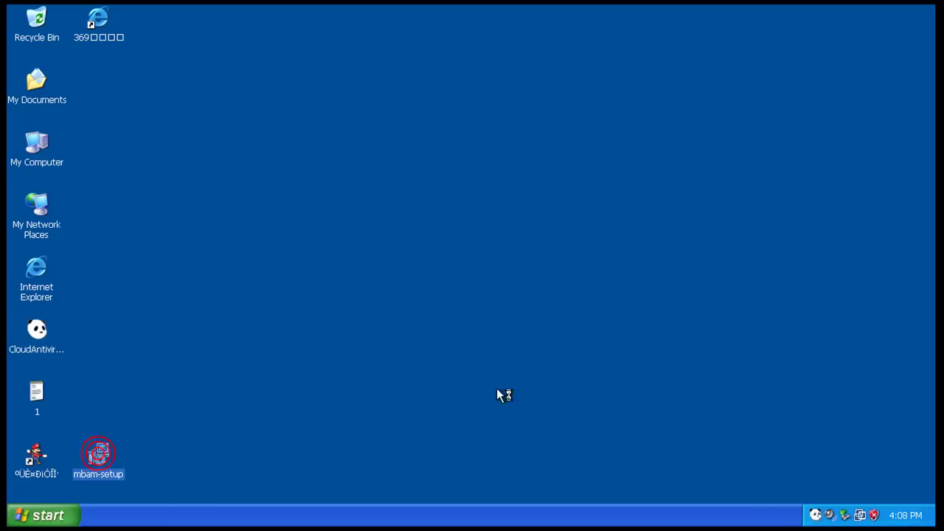
- Install Malwarebytes in English, accepting the licence and keeping default folders and the desktop icon
{"action": "left_click", "coordinate": [504, 297]}
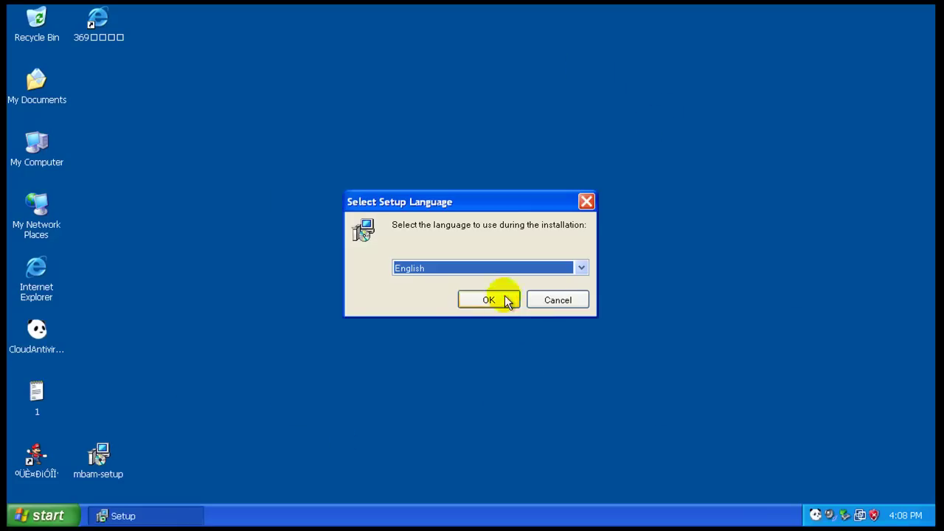
{"action": "left_click", "coordinate": [566, 396]}
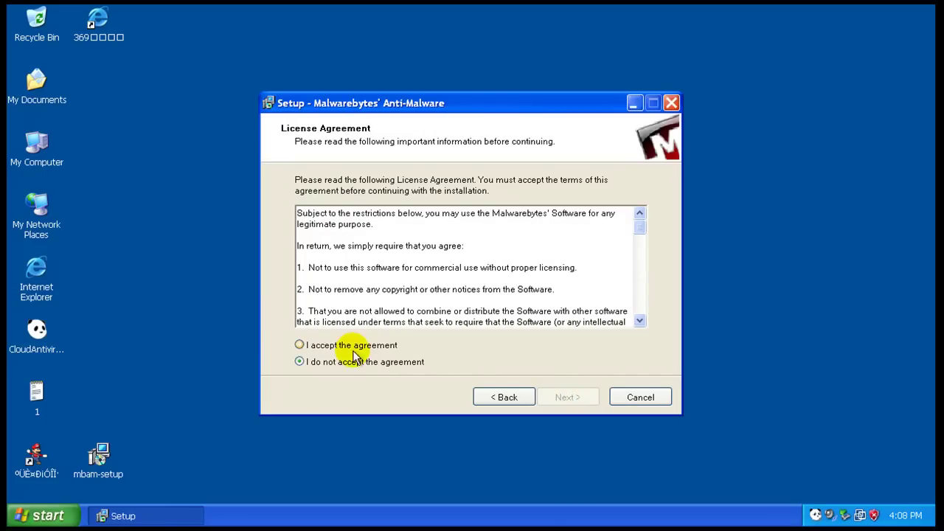
{"action": "left_click", "coordinate": [364, 344]}
{"action": "left_click", "coordinate": [561, 399]}
{"action": "left_click", "coordinate": [561, 398]}
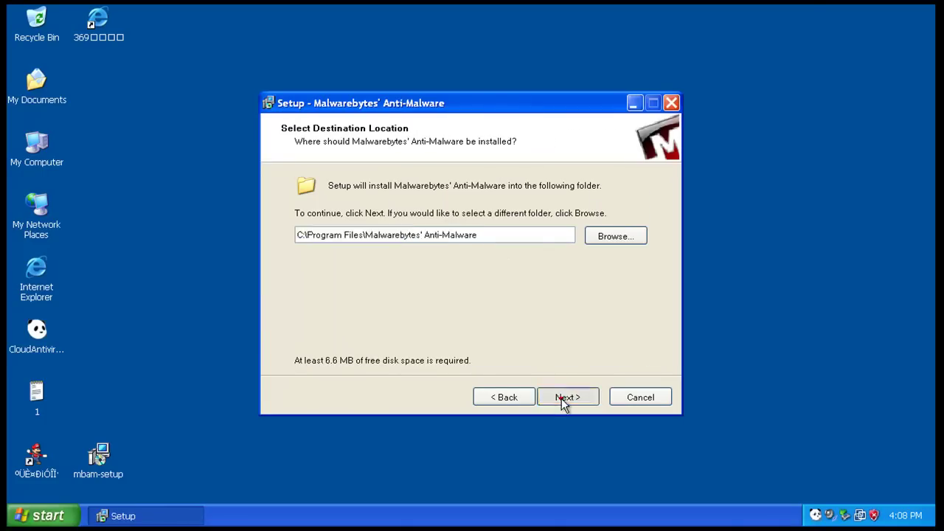
{"action": "left_click", "coordinate": [561, 399]}
{"action": "left_click", "coordinate": [561, 398]}
{"action": "left_click", "coordinate": [561, 399]}
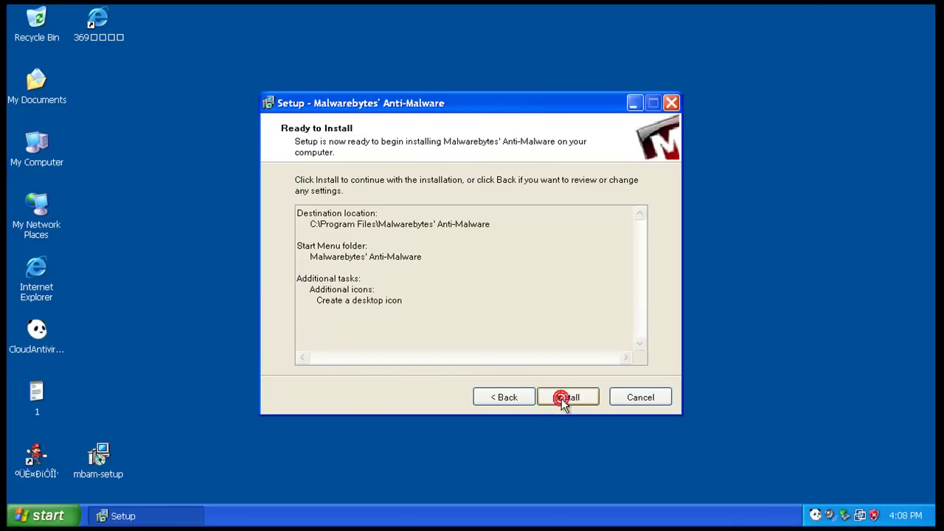
{"action": "left_click", "coordinate": [561, 398]}
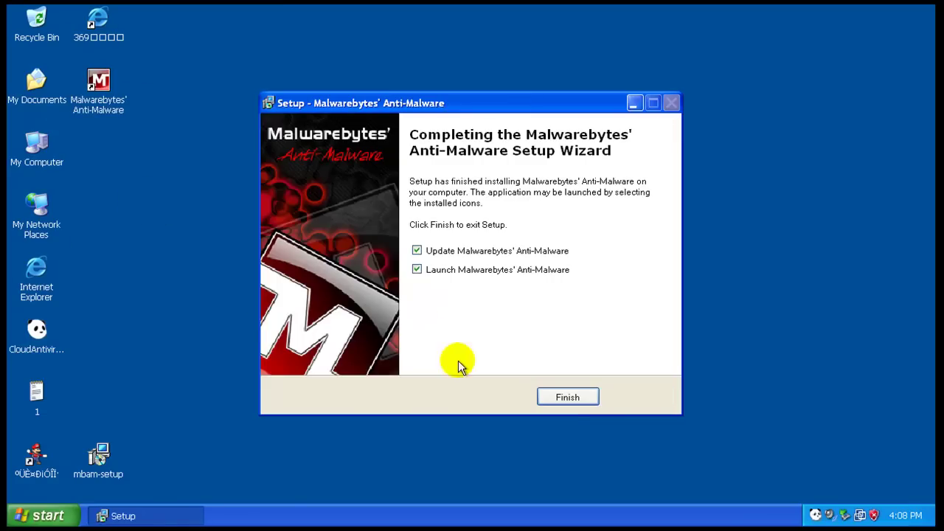
{"action": "left_click", "coordinate": [558, 391]}
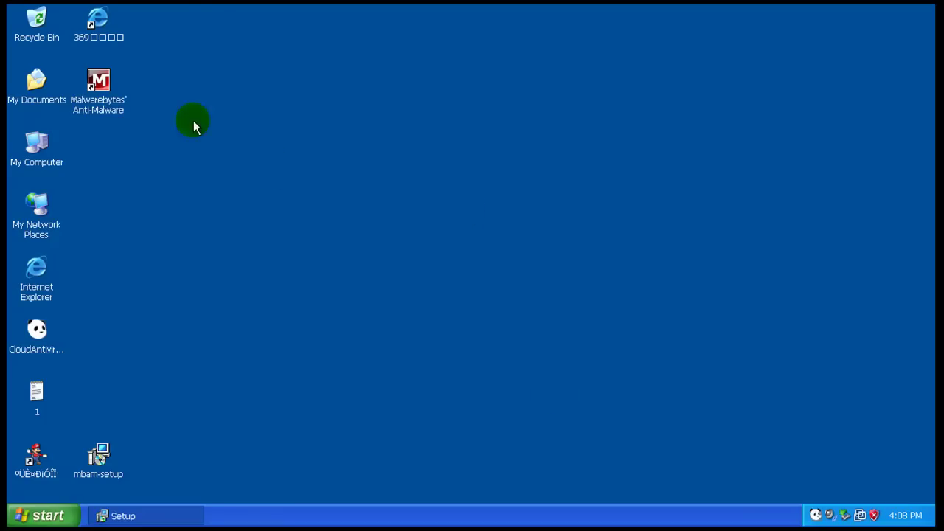
- Check the 369 shortcut's properties, acknowledge the database update to 2921, and start a Quick scan
{"action": "right_click", "coordinate": [98, 24]}
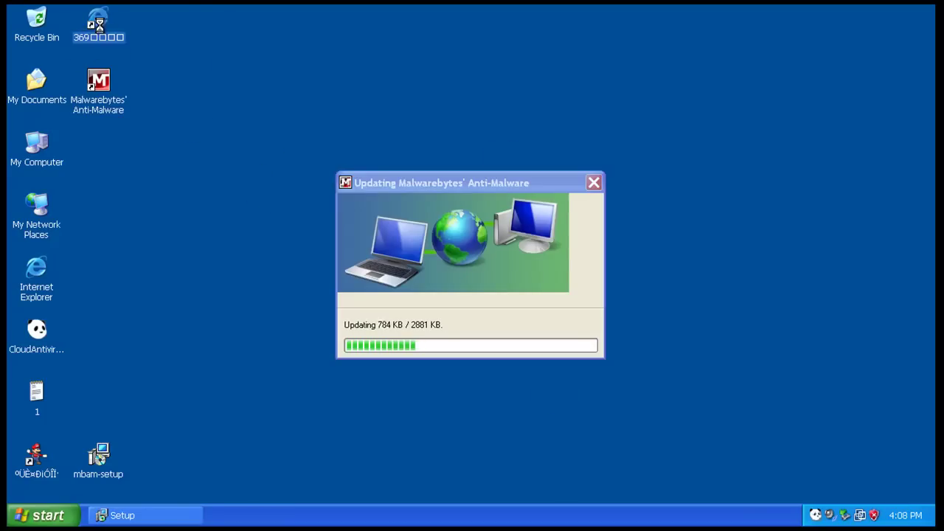
{"action": "left_click", "coordinate": [160, 213]}
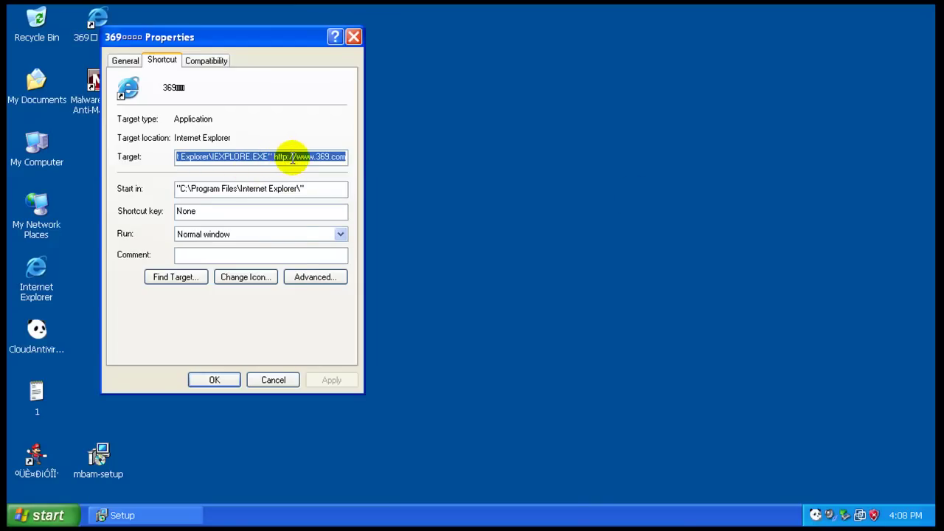
{"action": "left_click", "coordinate": [273, 379]}
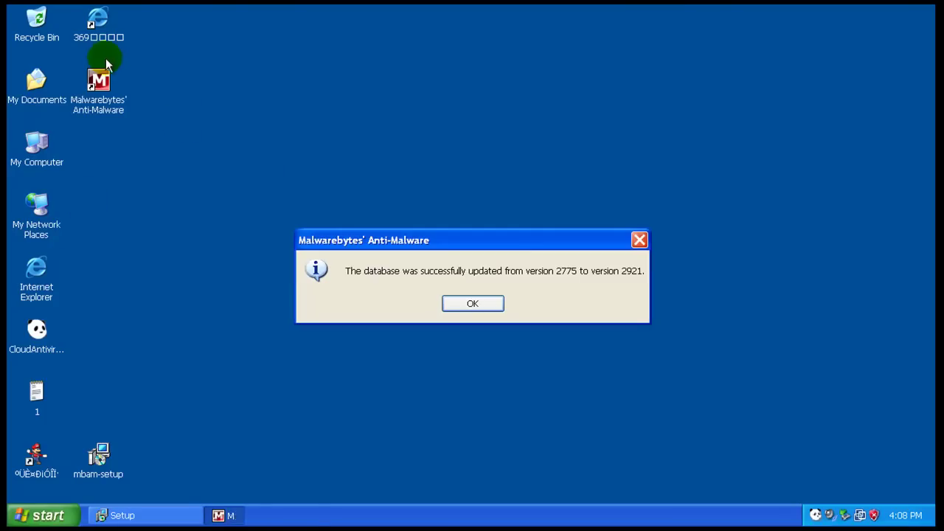
{"action": "left_click", "coordinate": [498, 303]}
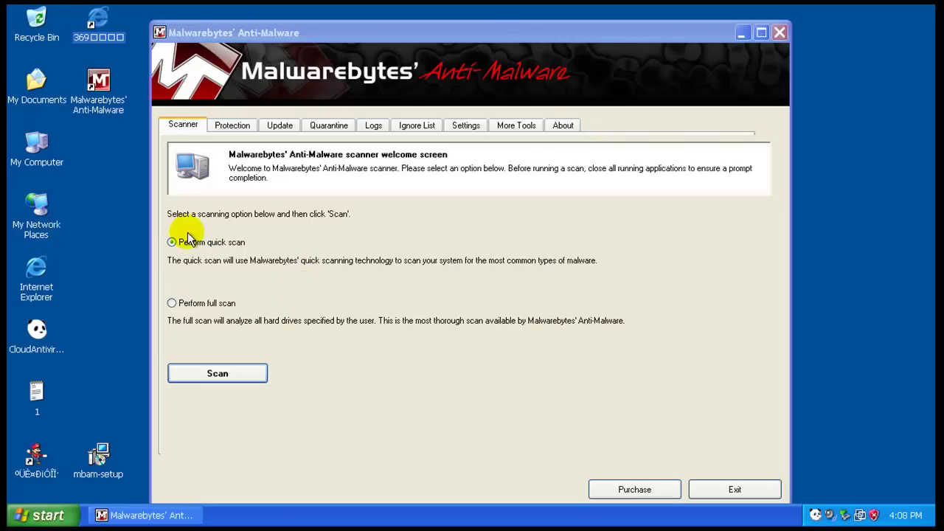
{"action": "left_click", "coordinate": [247, 374]}
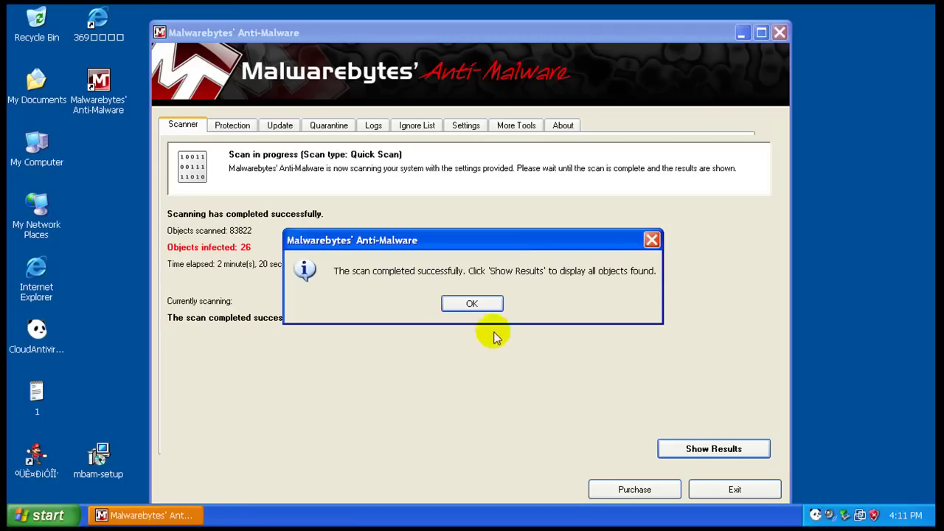
- Open the 26 detections and inspect jargoneag.exe, Registry Value and Trojan.Backdoor, widening the Items column
{"action": "left_click", "coordinate": [472, 304]}
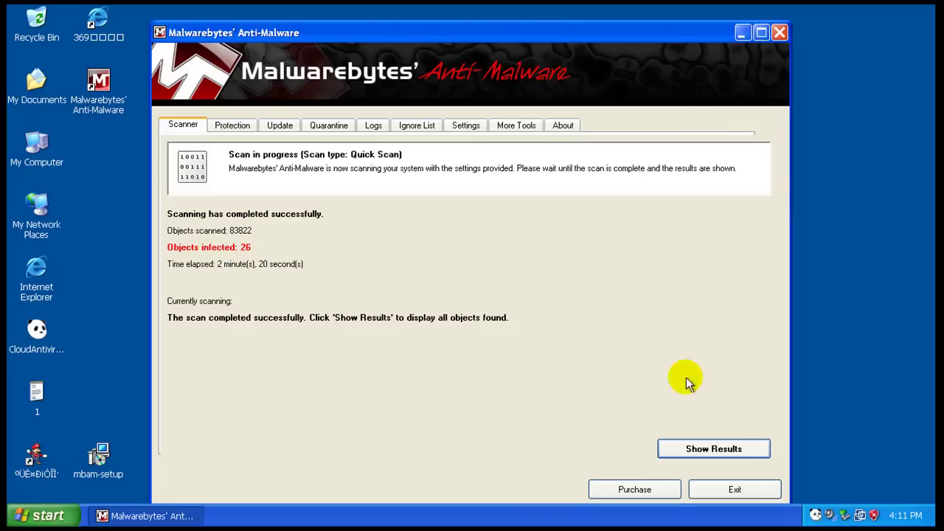
{"action": "left_click", "coordinate": [731, 447]}
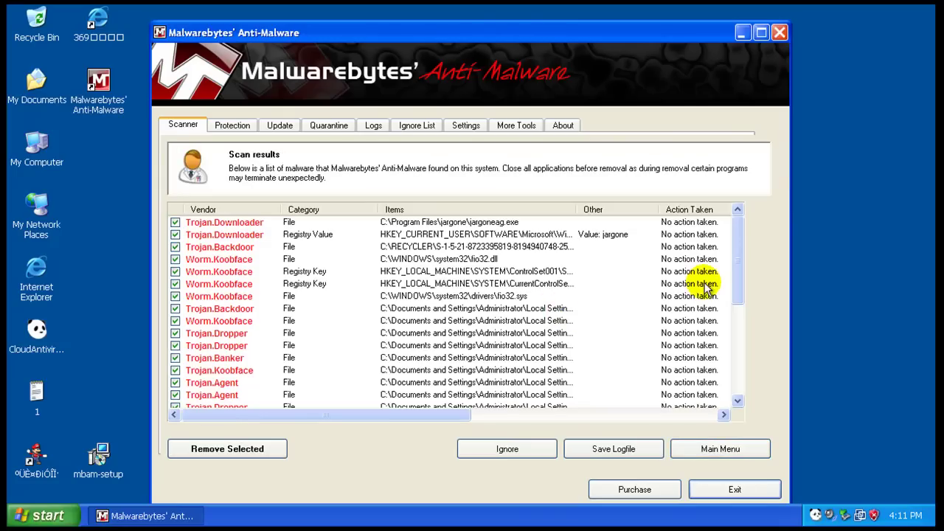
{"action": "left_click", "coordinate": [311, 224]}
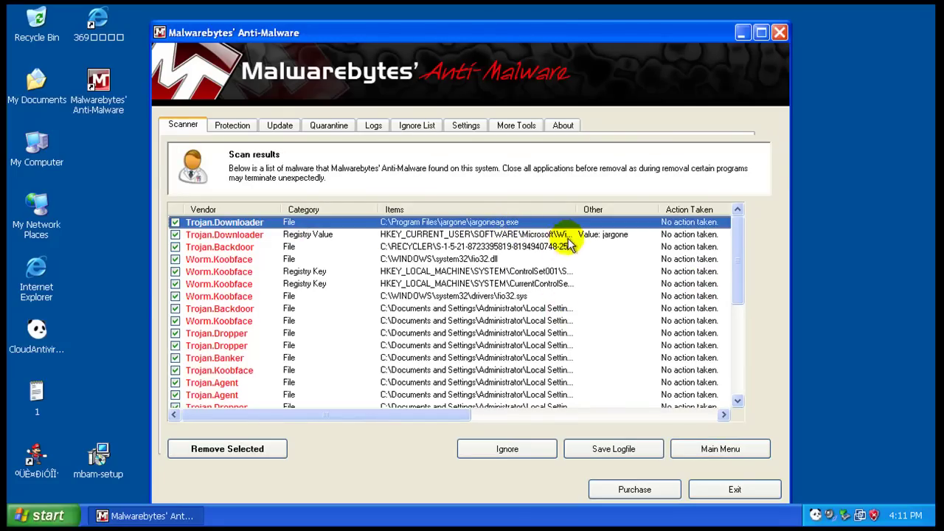
{"action": "left_click", "coordinate": [540, 236]}
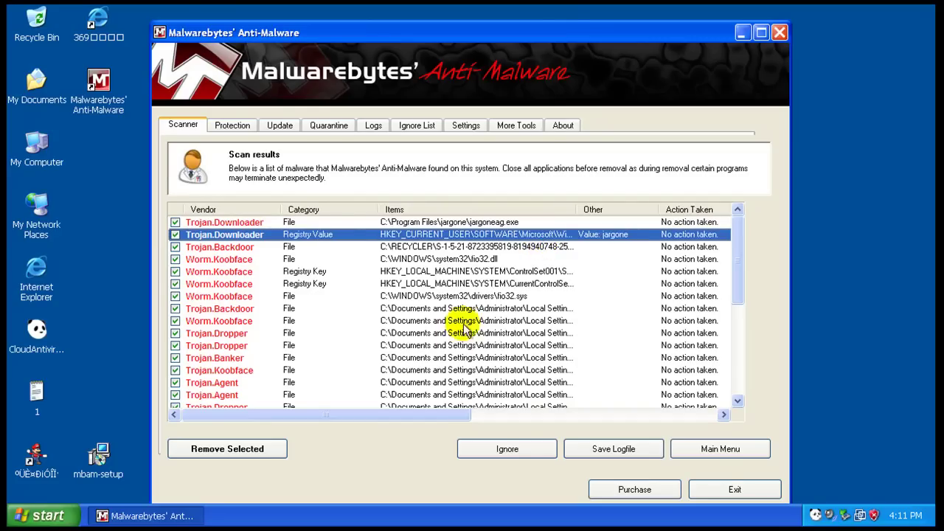
{"action": "left_click", "coordinate": [539, 248]}
{"action": "left_click_drag", "start_coordinate": [576, 210], "coordinate": [678, 213]}
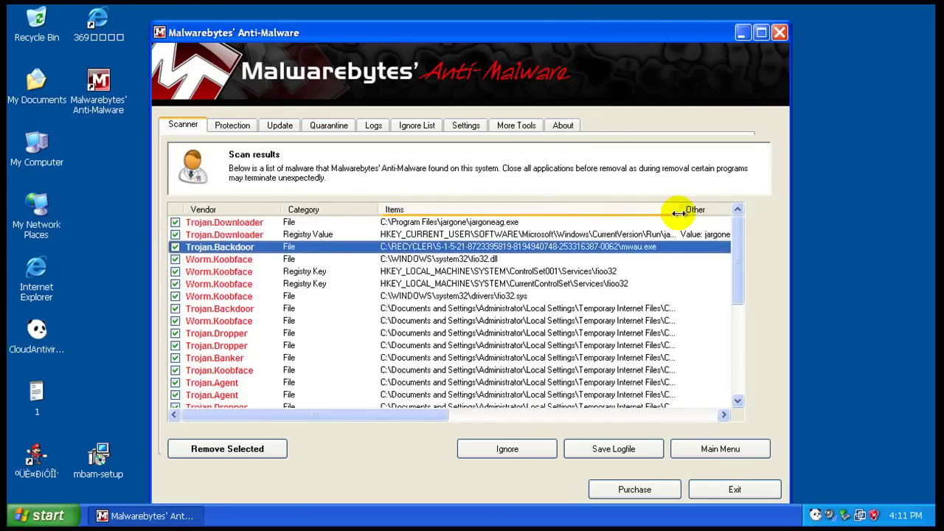
- Review the Worm.Koobface fio32.dll, fio32.sys and rdr_1254945684.exe entries
{"action": "left_click", "coordinate": [438, 259]}
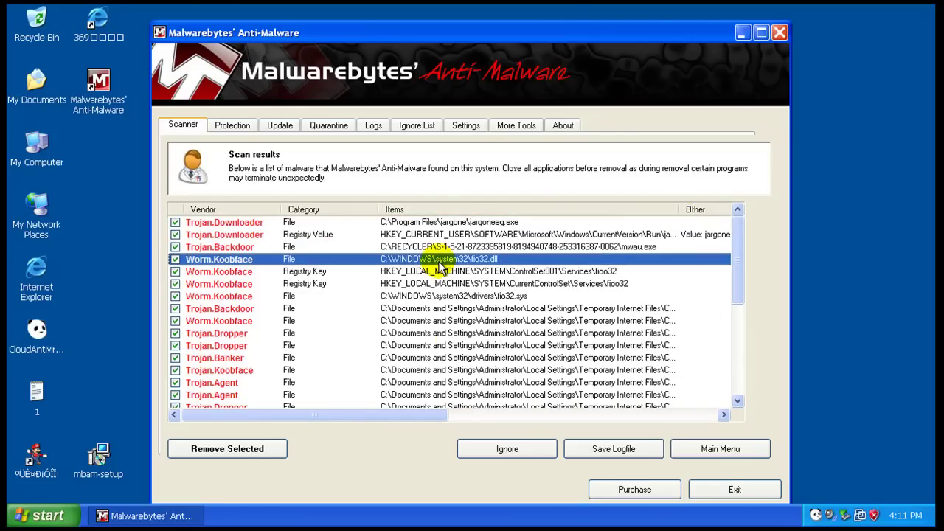
{"action": "left_click", "coordinate": [459, 295]}
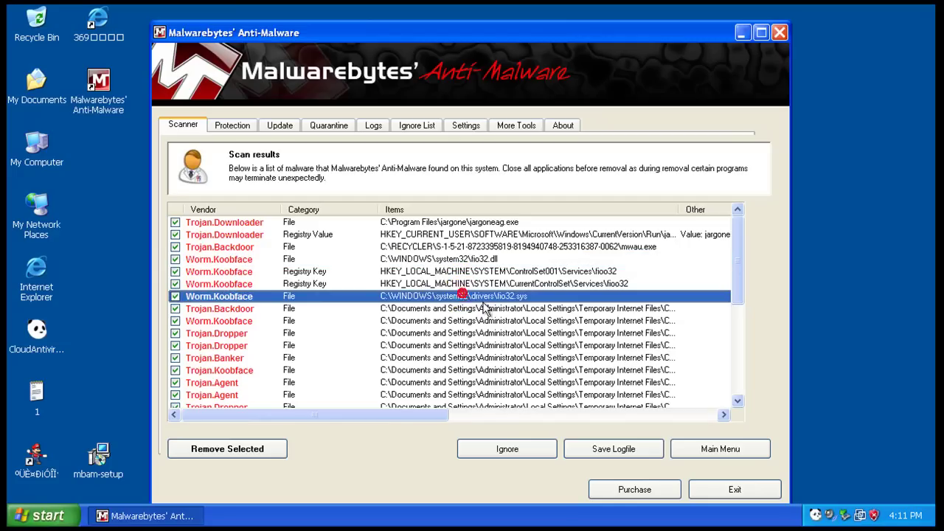
{"action": "scroll", "coordinate": [457, 308], "scroll_direction": "down", "scroll_amount": 1}
{"action": "scroll", "coordinate": [537, 284], "scroll_direction": "down", "scroll_amount": 2}
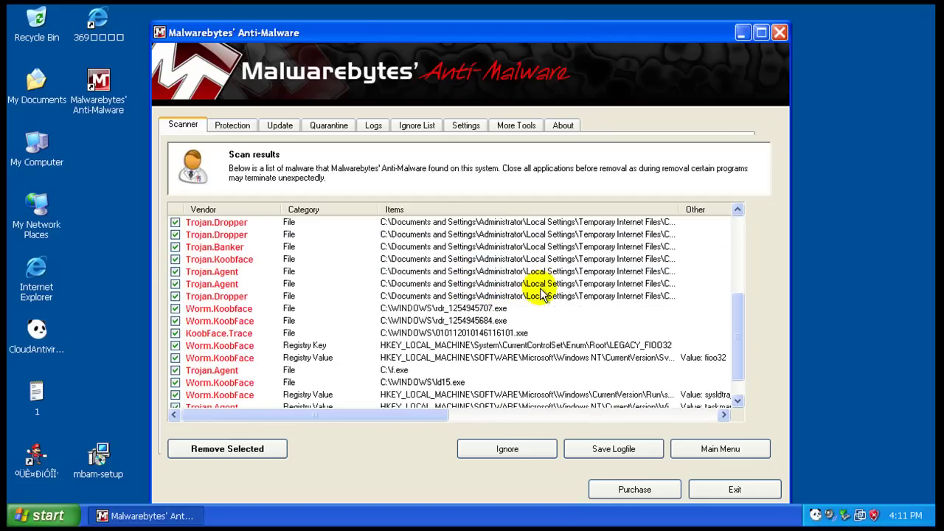
{"action": "left_click", "coordinate": [457, 321]}
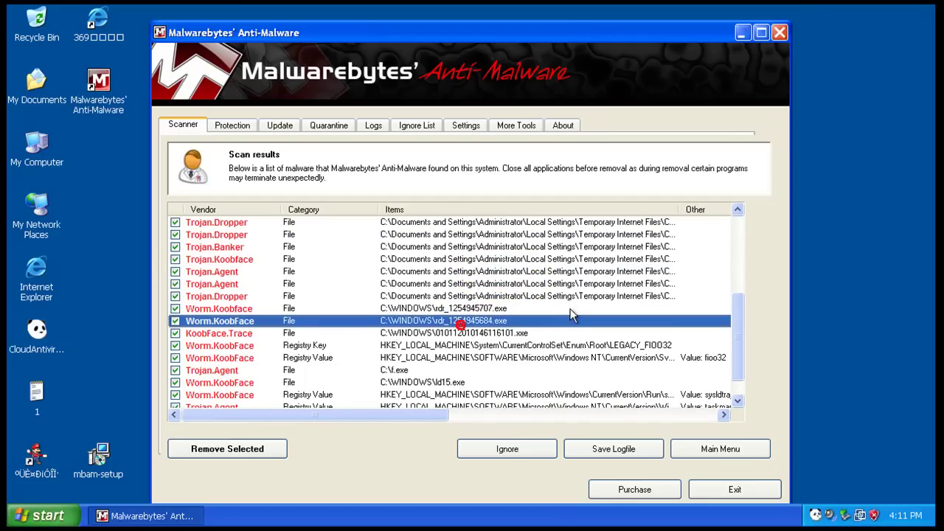
{"action": "scroll", "coordinate": [571, 313], "scroll_direction": "down", "scroll_amount": 1}
- Review KoobFace.Trace, Trojan.Agent C:\l.exe, Worm.Koobface ld15.exe and the final Hijack.Homepage entry
{"action": "left_click", "coordinate": [513, 314]}
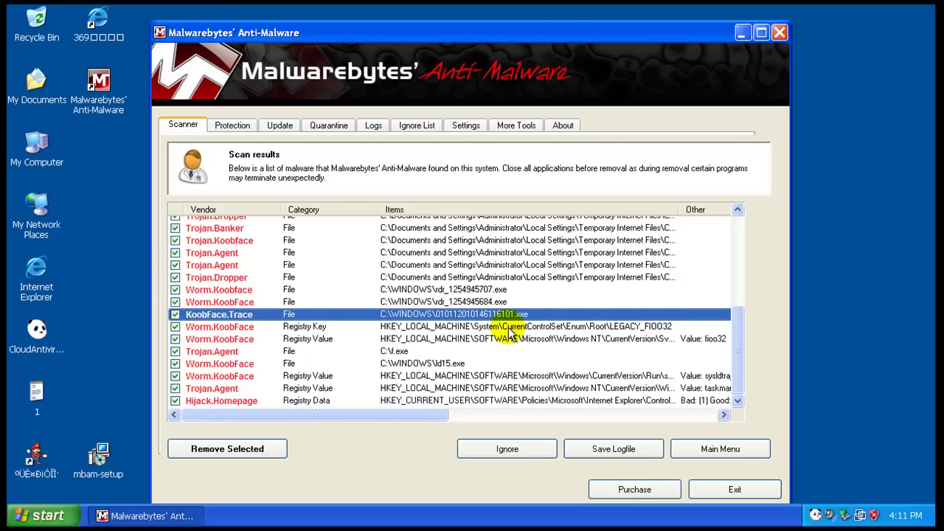
{"action": "left_click", "coordinate": [387, 351]}
{"action": "left_click", "coordinate": [417, 364]}
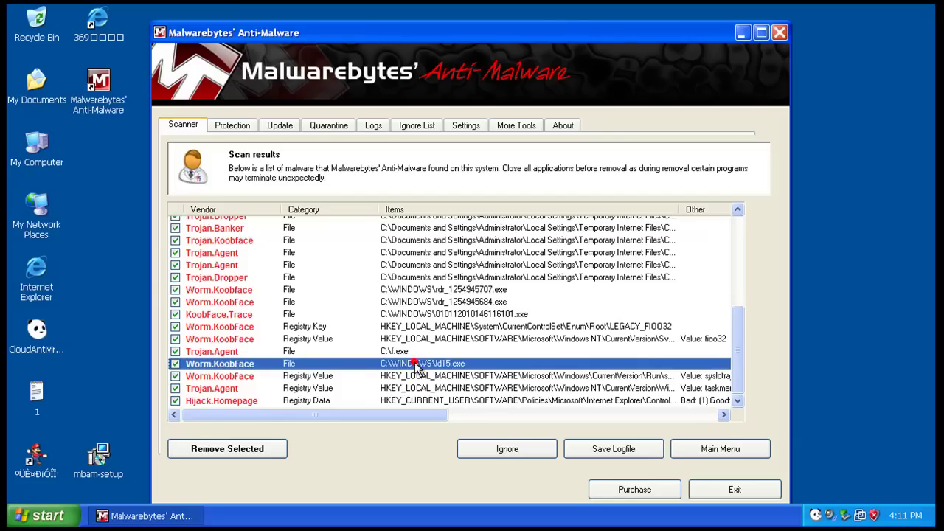
{"action": "left_click", "coordinate": [414, 402]}
{"action": "left_click_drag", "start_coordinate": [417, 416], "coordinate": [300, 412]}
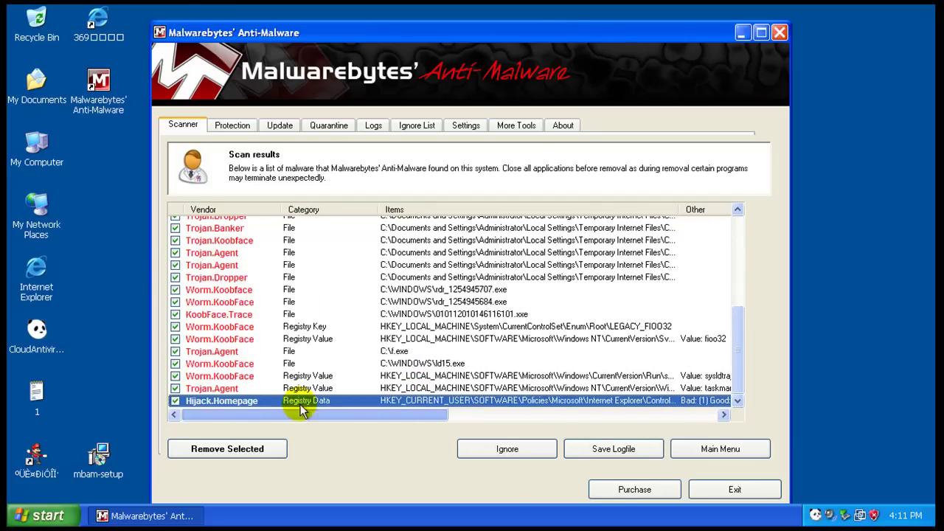
{"action": "left_click", "coordinate": [739, 360]}
{"action": "right_click", "coordinate": [463, 515]}
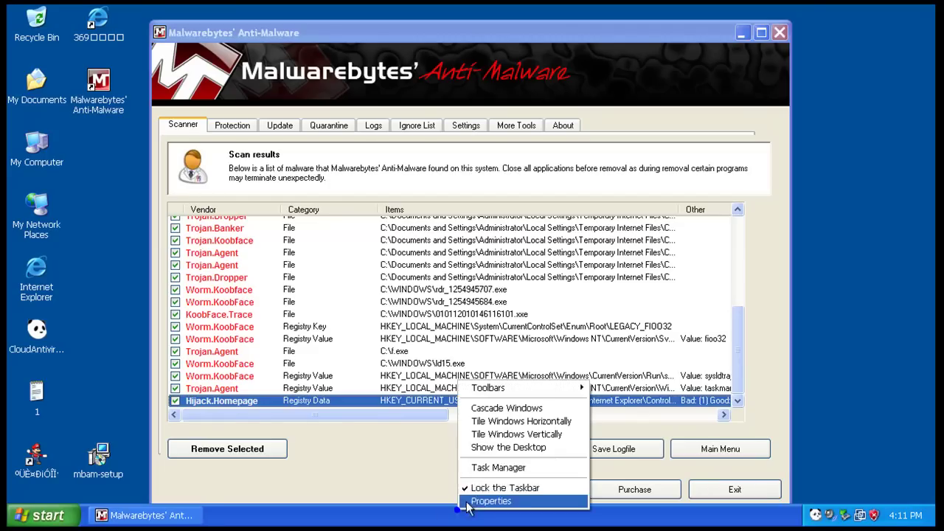
{"action": "left_click", "coordinate": [487, 466]}
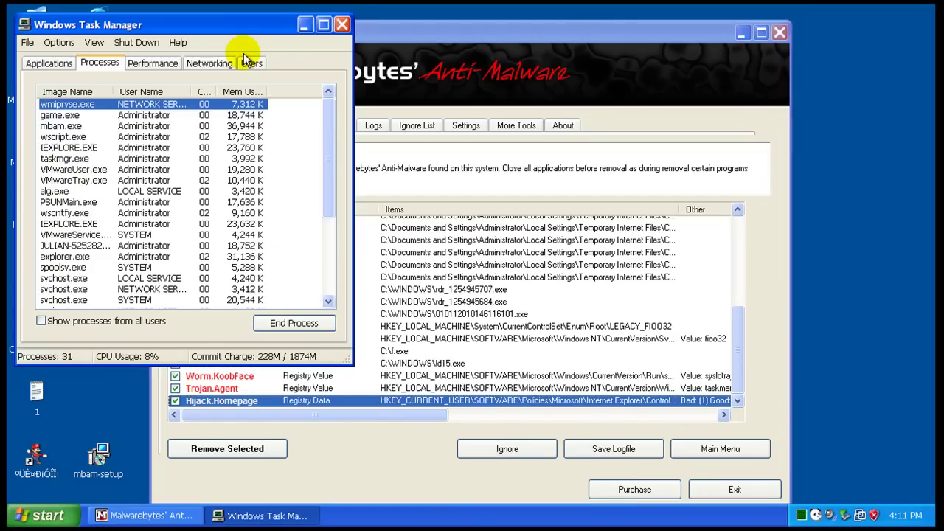
{"action": "left_click", "coordinate": [74, 93]}
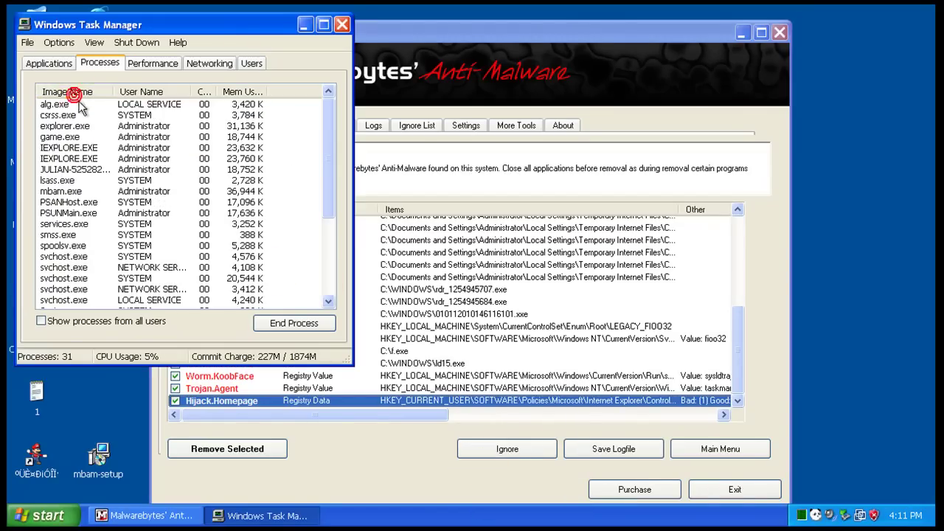
{"action": "left_click", "coordinate": [90, 158]}
{"action": "left_click", "coordinate": [93, 150]}
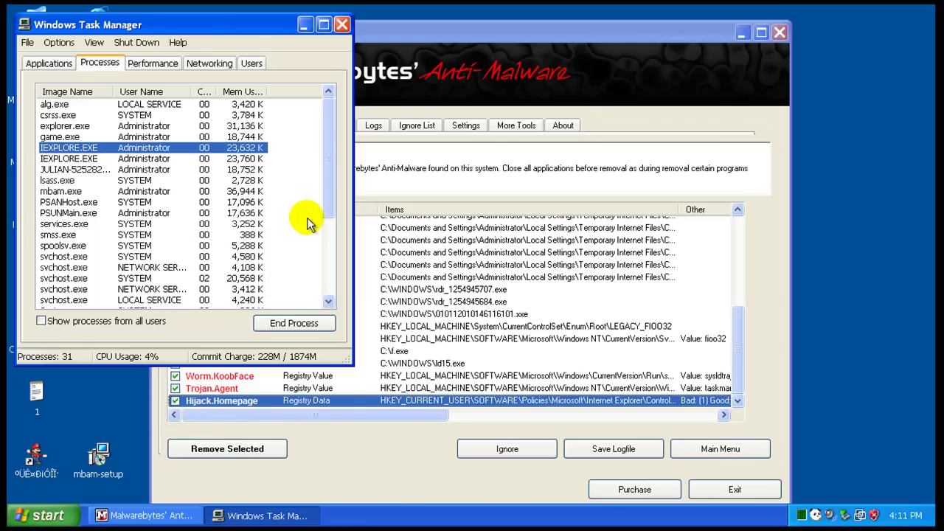
{"action": "left_click", "coordinate": [82, 136]}
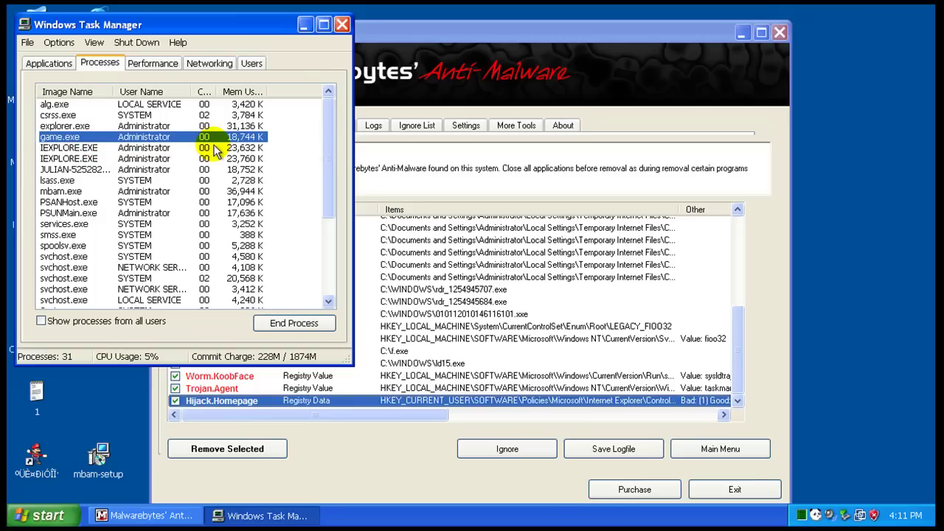
{"action": "left_click", "coordinate": [341, 25]}
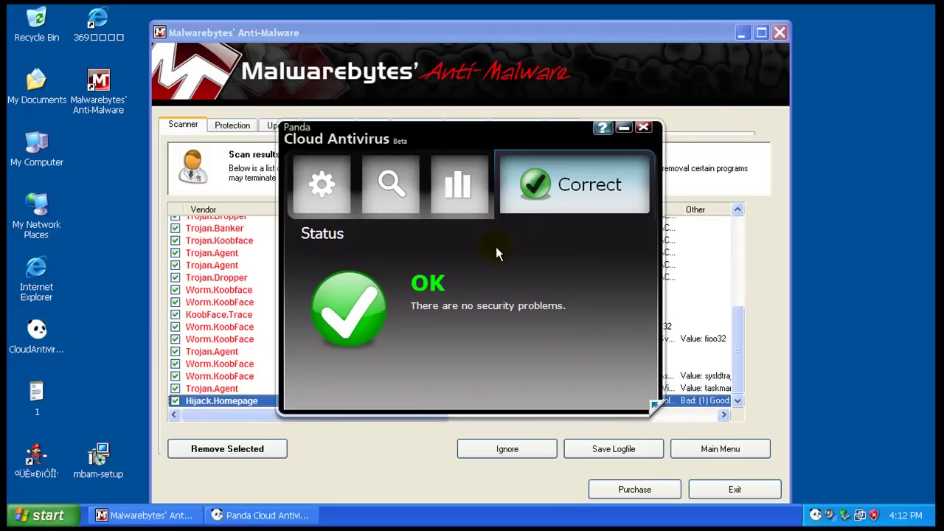
- Reposition the Panda window and cycle through its Report, Scan, Status and Settings pages
{"action": "mouse_move", "coordinate": [444, 132]}
{"action": "left_mouse_down"}
{"action": "mouse_move", "coordinate": [378, 137]}
{"action": "mouse_move", "coordinate": [427, 140]}
{"action": "left_mouse_up"}
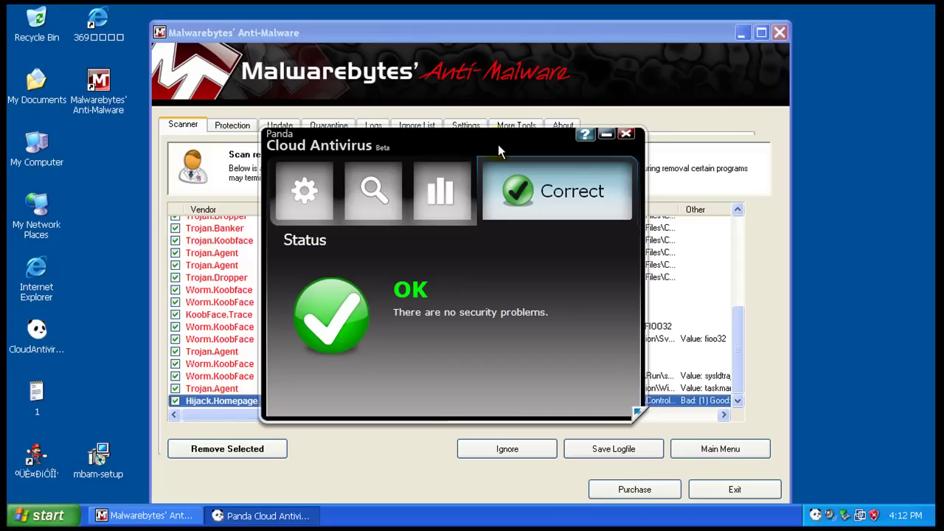
{"action": "left_click", "coordinate": [437, 196]}
{"action": "left_click", "coordinate": [376, 193]}
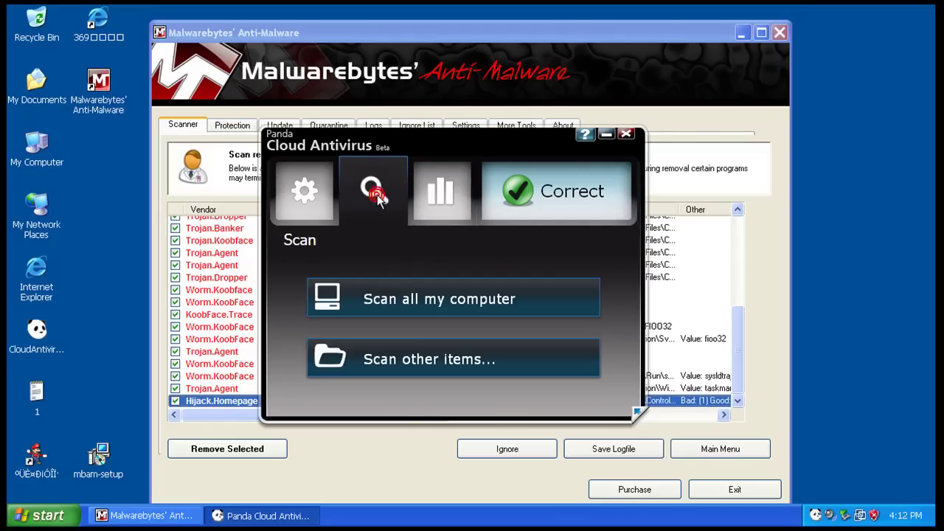
{"action": "left_click", "coordinate": [305, 193]}
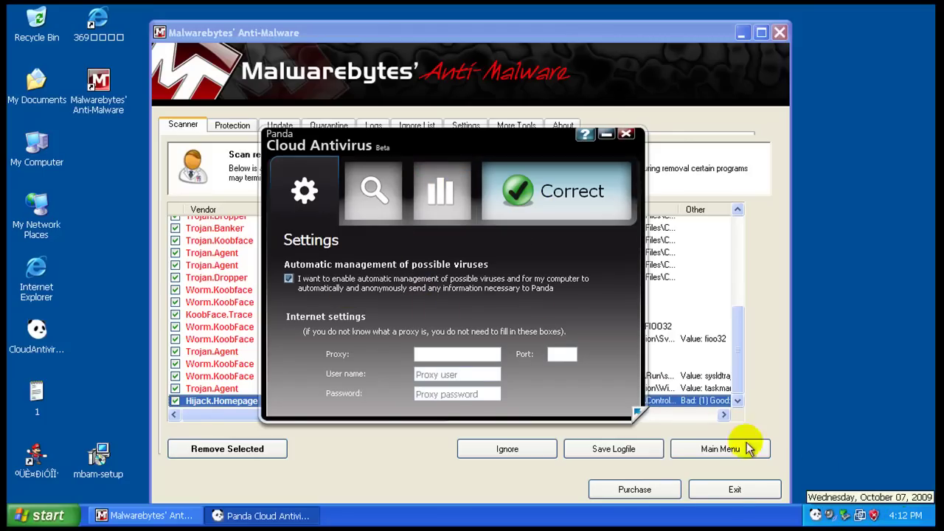
{"action": "left_click_drag", "start_coordinate": [427, 140], "coordinate": [434, 146]}
{"action": "left_click", "coordinate": [382, 209]}
{"action": "left_click", "coordinate": [444, 215]}
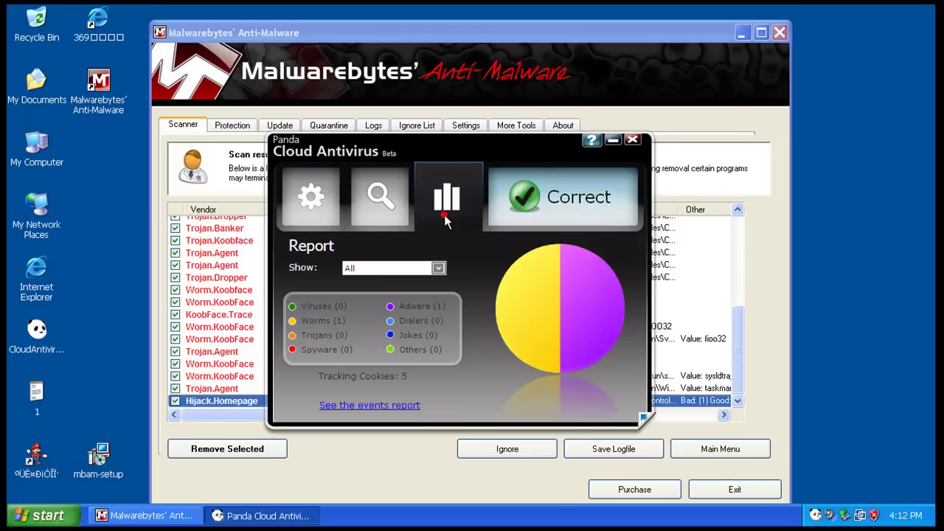
{"action": "left_click", "coordinate": [555, 210]}
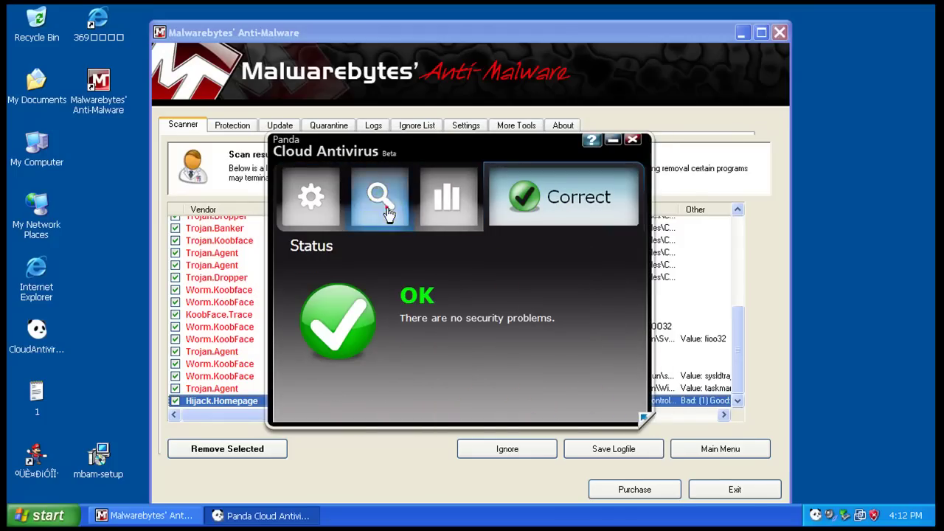
{"action": "left_click", "coordinate": [379, 196]}
{"action": "left_click", "coordinate": [302, 197]}
- Recheck the detection report, then show Settings with automatic virus management on and no proxy
{"action": "left_click", "coordinate": [441, 214]}
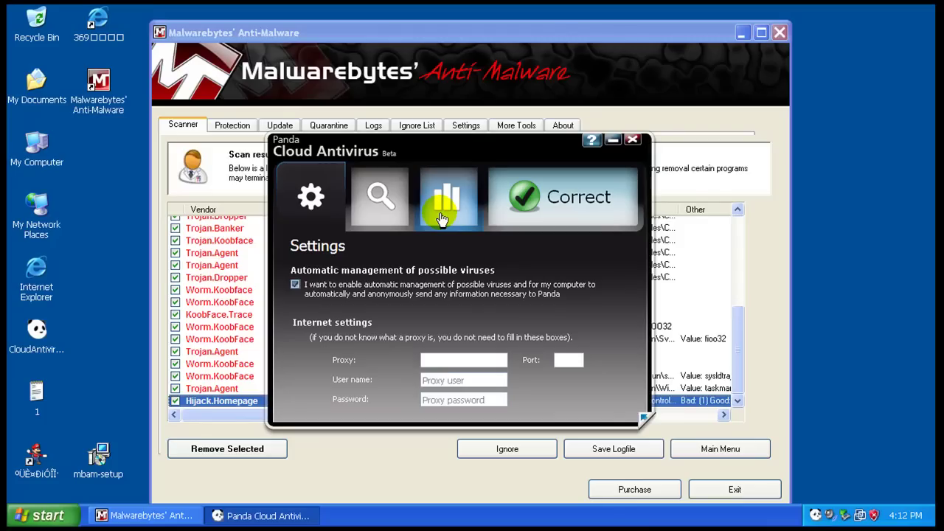
{"action": "left_click", "coordinate": [378, 212]}
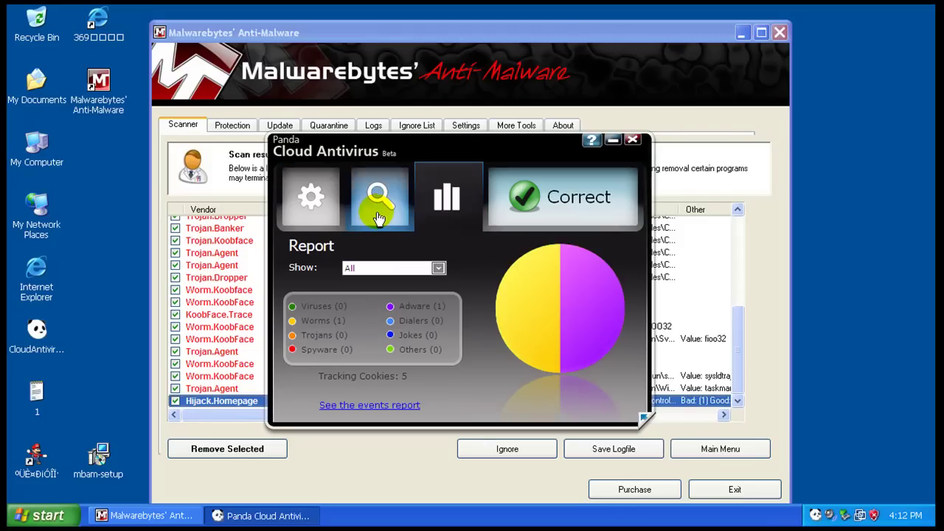
{"action": "left_click", "coordinate": [454, 217]}
{"action": "left_click", "coordinate": [449, 196]}
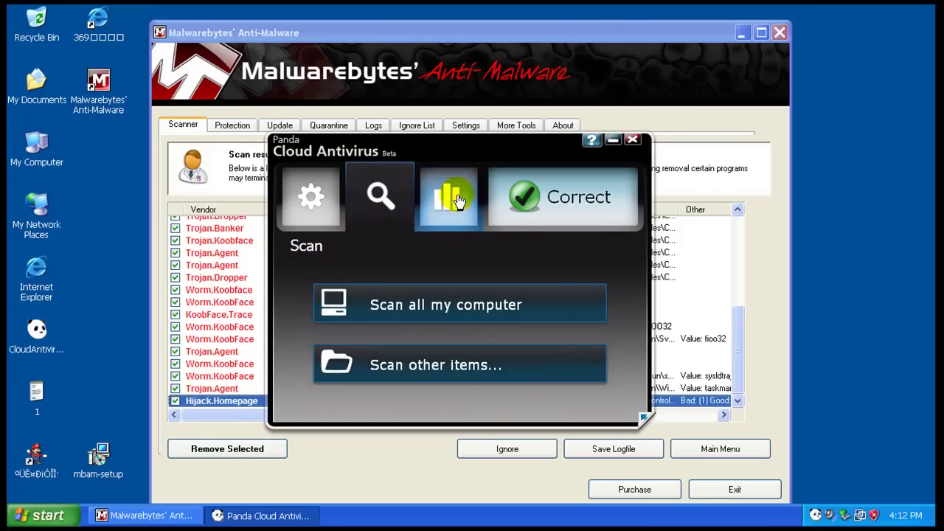
{"action": "left_click", "coordinate": [452, 193]}
{"action": "left_click", "coordinate": [308, 196]}
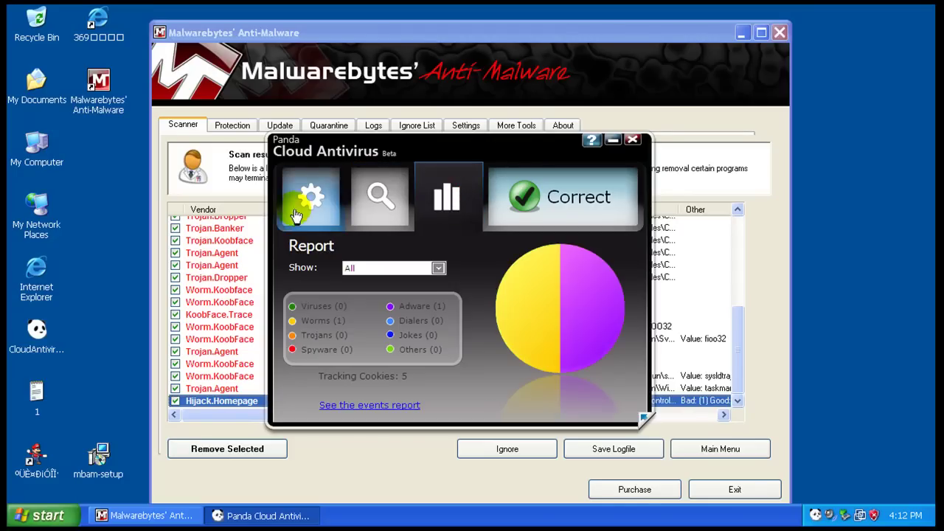
{"action": "left_click", "coordinate": [517, 208]}
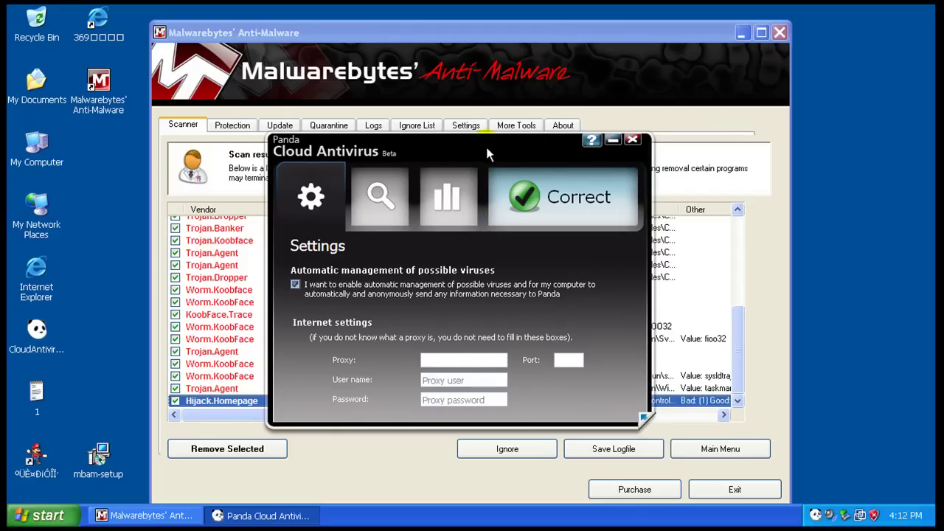
{"action": "left_click_drag", "start_coordinate": [484, 145], "coordinate": [476, 166]}
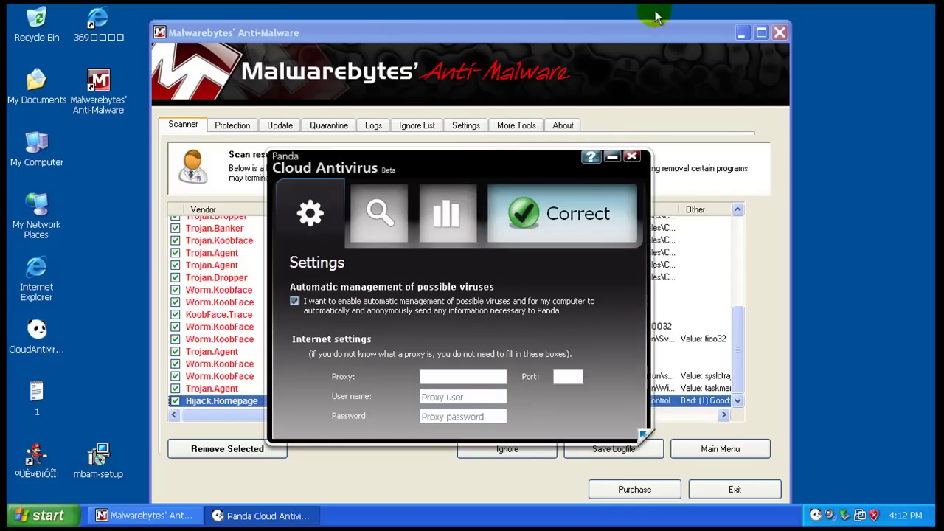
{"action": "left_click", "coordinate": [658, 46]}
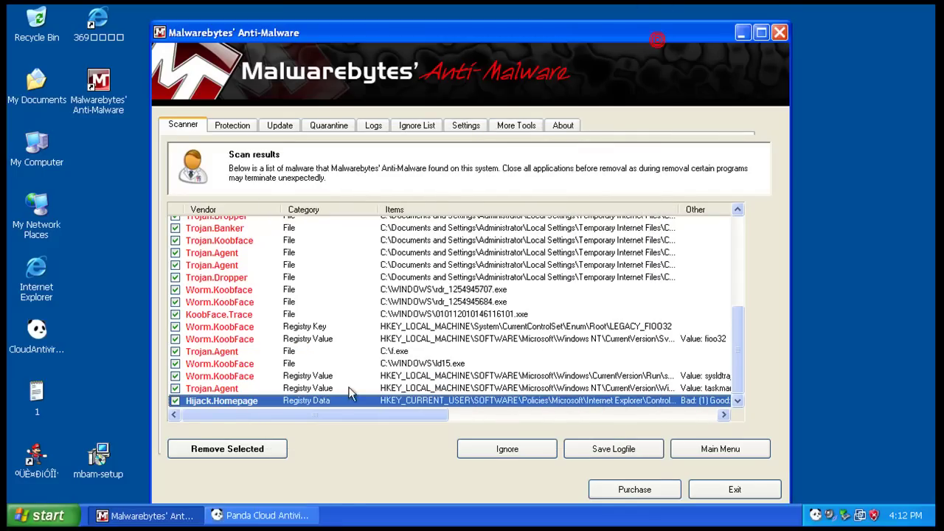
{"action": "left_click", "coordinate": [277, 517]}
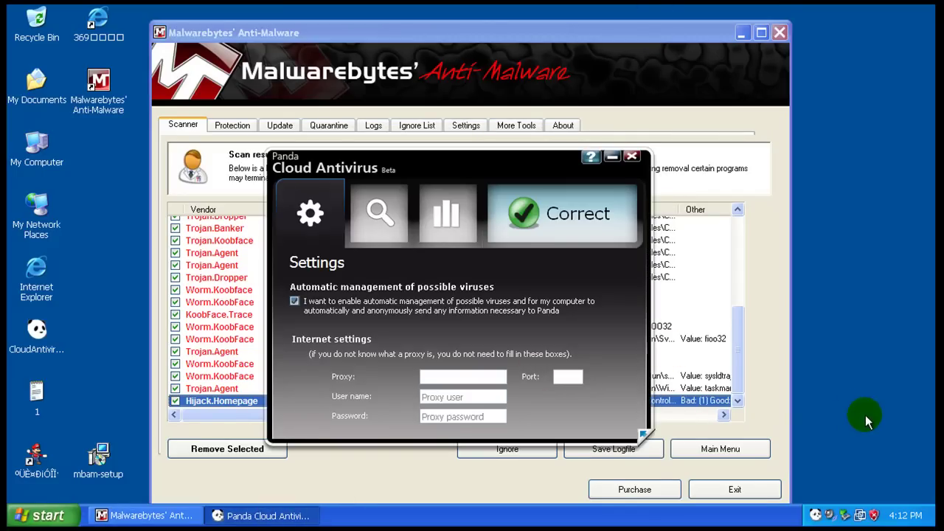